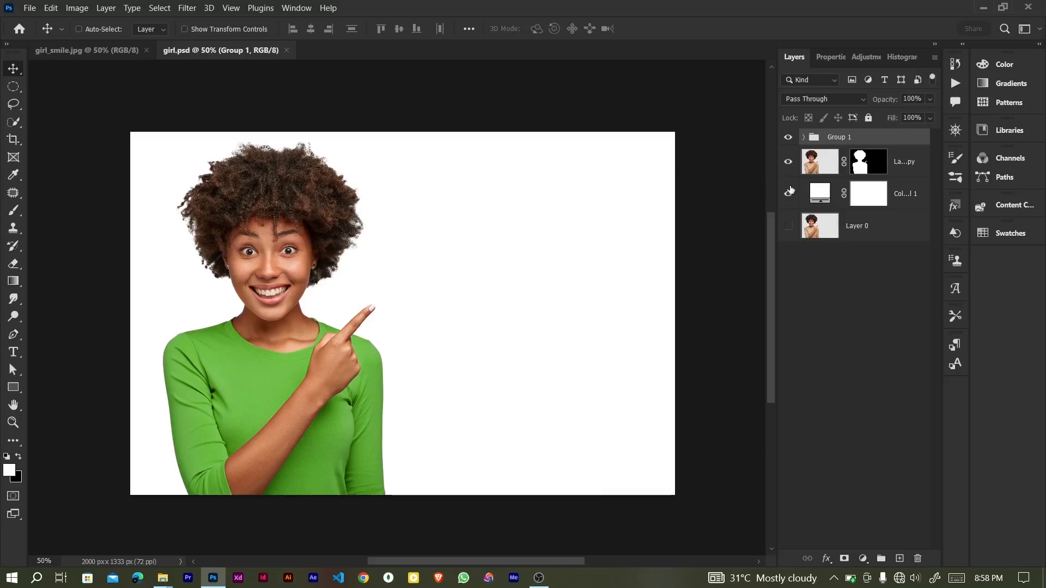
Compare the portrait with and without the green shirt recolouring by toggling the visibility of Group 1
{"action": "left_click", "coordinate": [791, 141]}
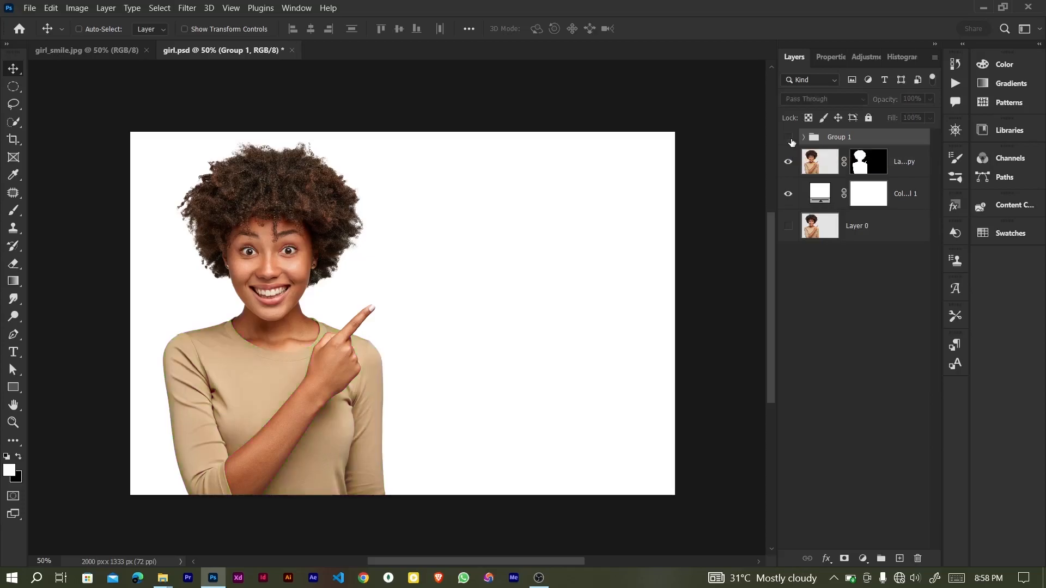
{"action": "left_click", "coordinate": [791, 140]}
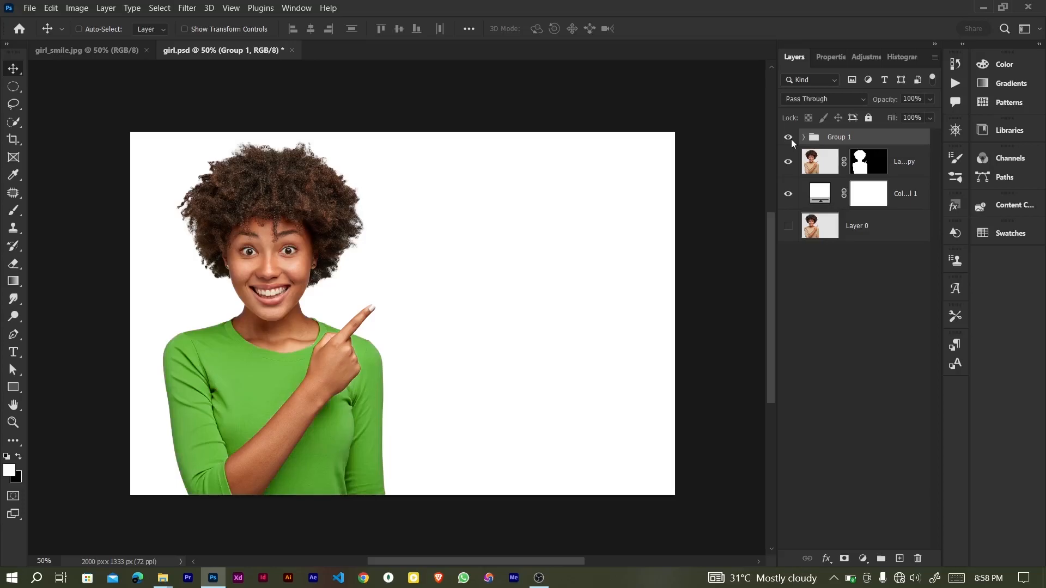
{"action": "left_click", "coordinate": [791, 140]}
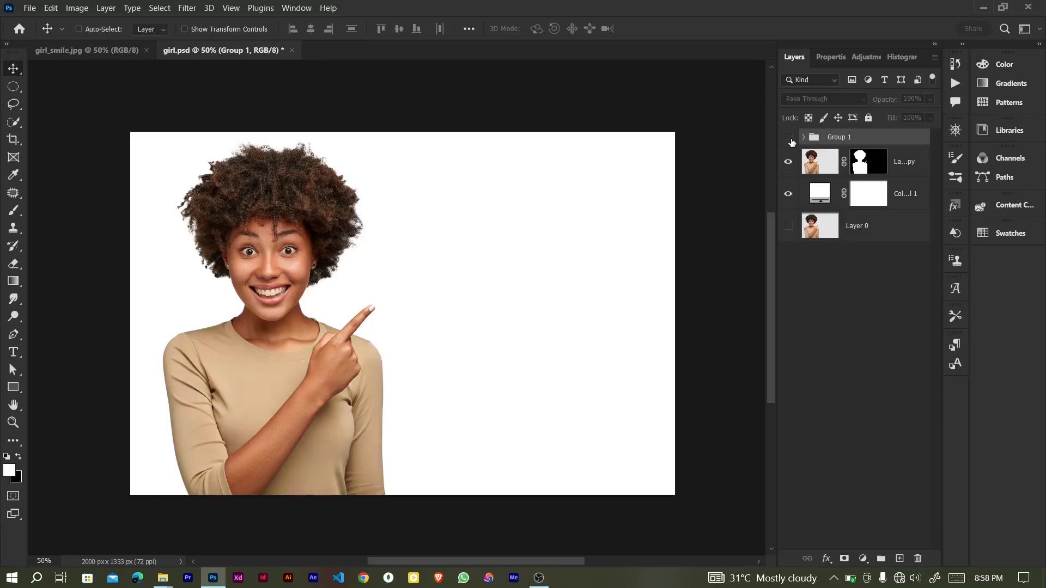
{"action": "left_click", "coordinate": [792, 141]}
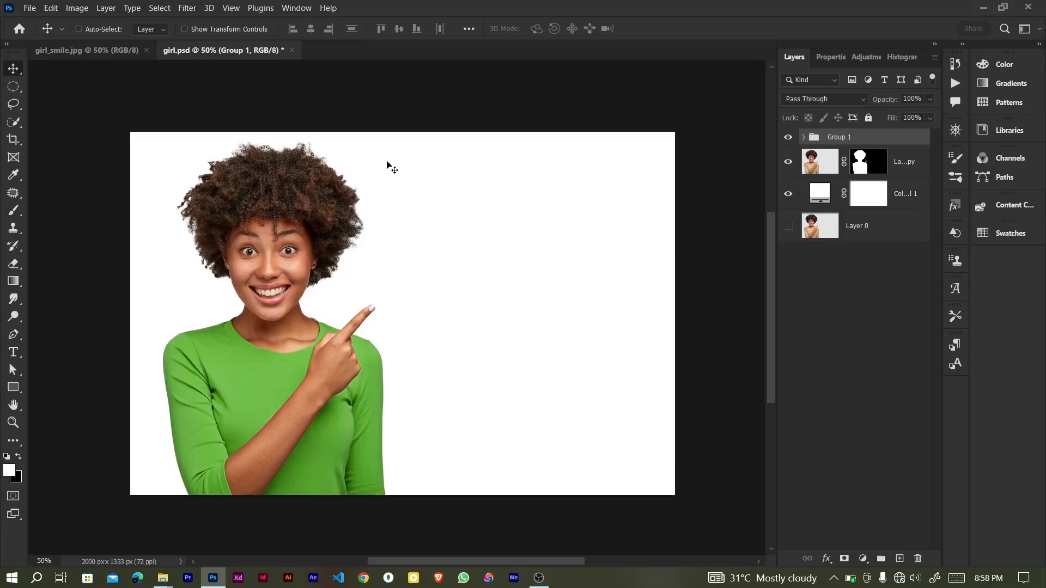
In the girl_smile.jpg document, unlock the background layer and duplicate it
{"action": "left_click", "coordinate": [82, 48]}
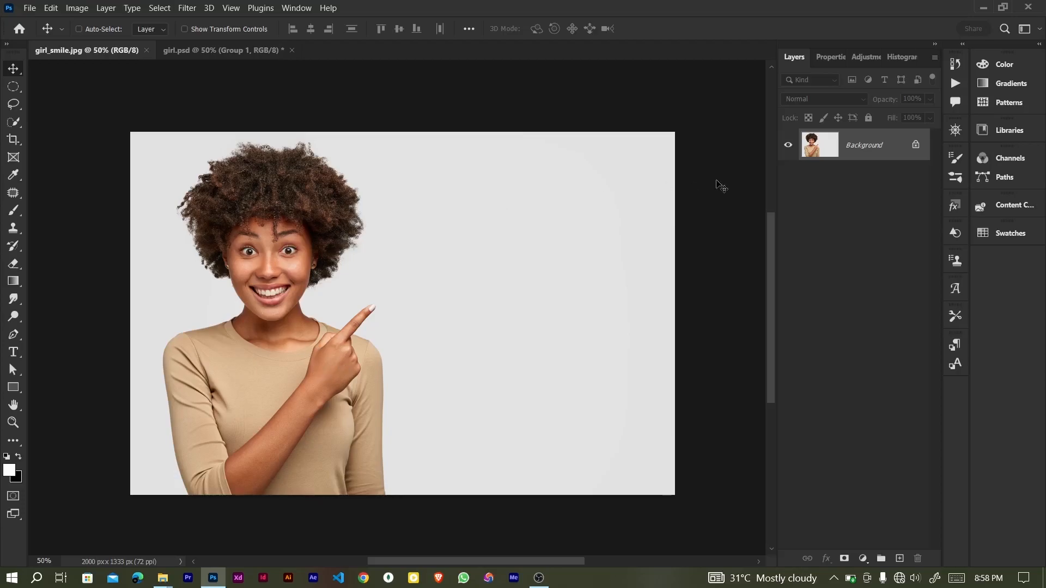
{"action": "left_click", "coordinate": [917, 145]}
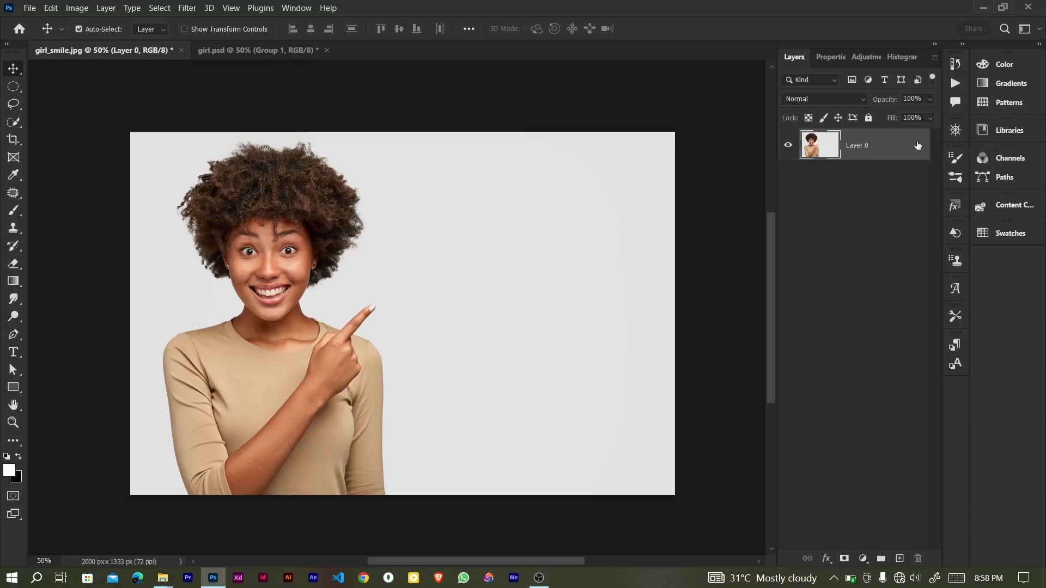
{"action": "key", "text": "ctrl+j"}
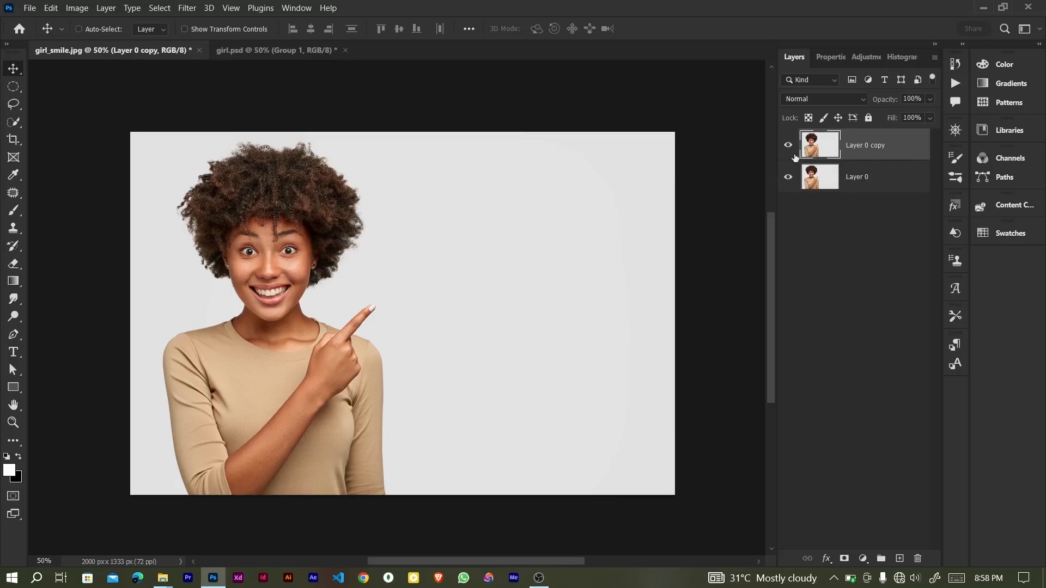
Rename the duplicated layer as model
{"action": "double_click", "coordinate": [867, 147]}
{"action": "type", "text": "model"}
{"action": "key", "text": "Return"}
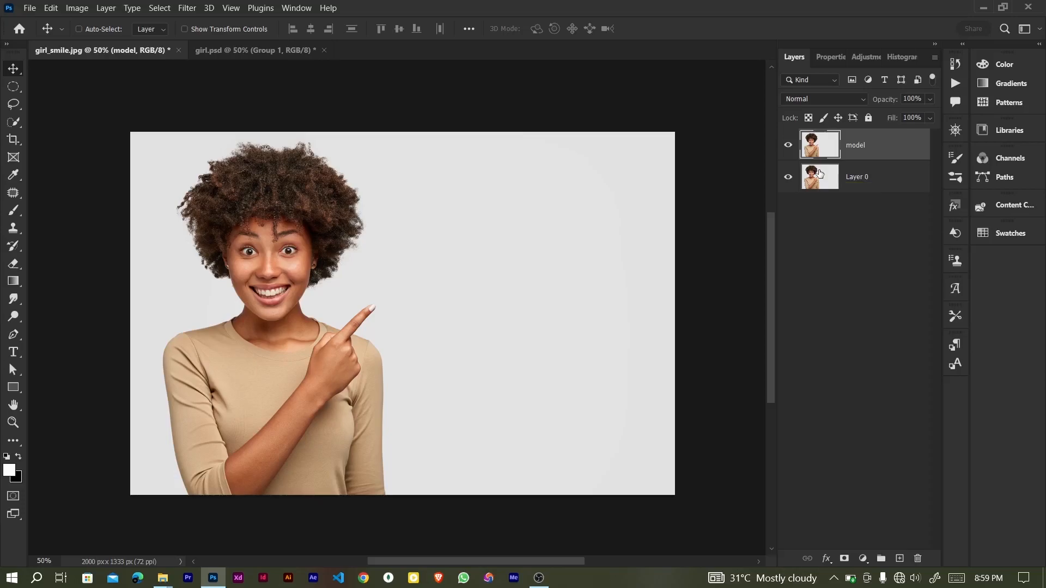
Hide the original Layer 0 and keep only the model layer visible
{"action": "left_click", "coordinate": [816, 181]}
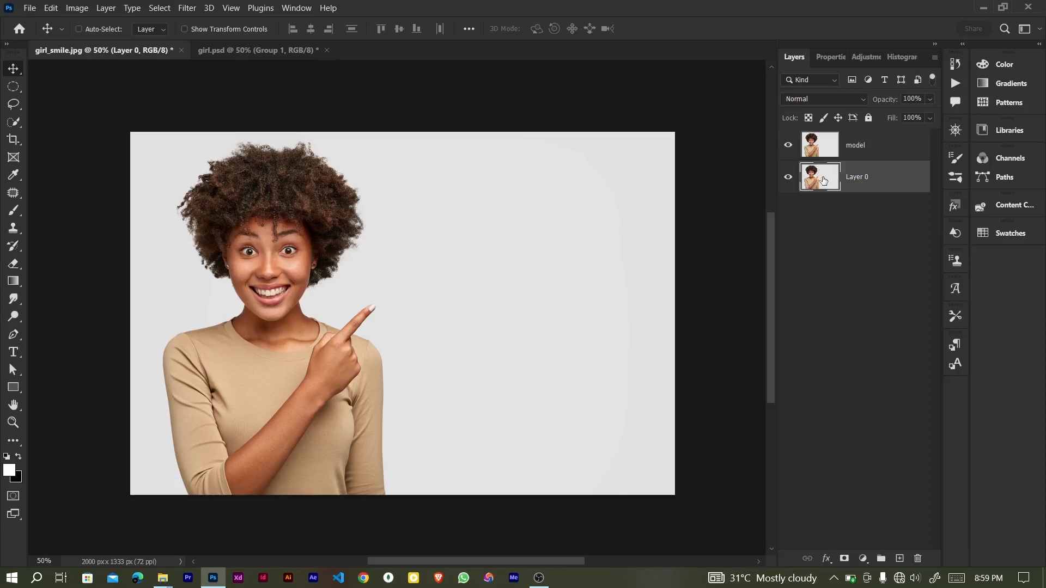
{"action": "left_click", "coordinate": [788, 177]}
{"action": "left_click", "coordinate": [788, 145]}
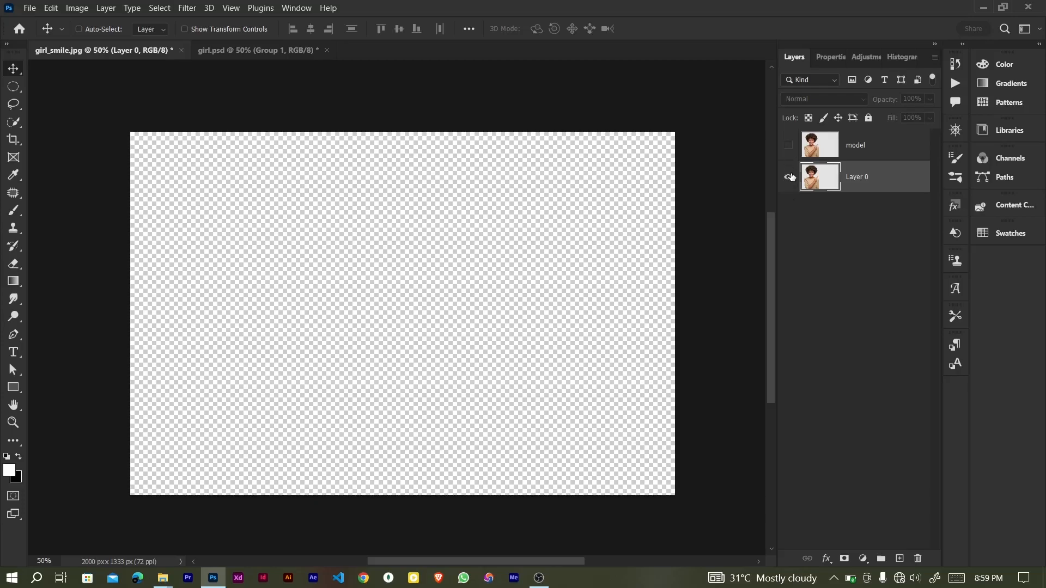
{"action": "left_click", "coordinate": [787, 176]}
{"action": "left_click", "coordinate": [788, 145]}
{"action": "left_click", "coordinate": [788, 177]}
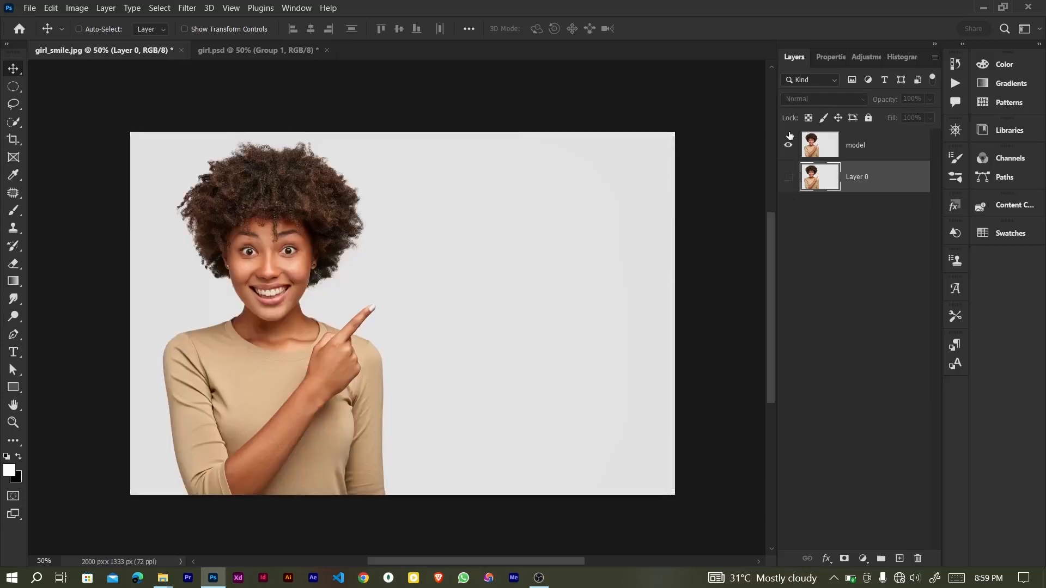
{"action": "left_click", "coordinate": [789, 145]}
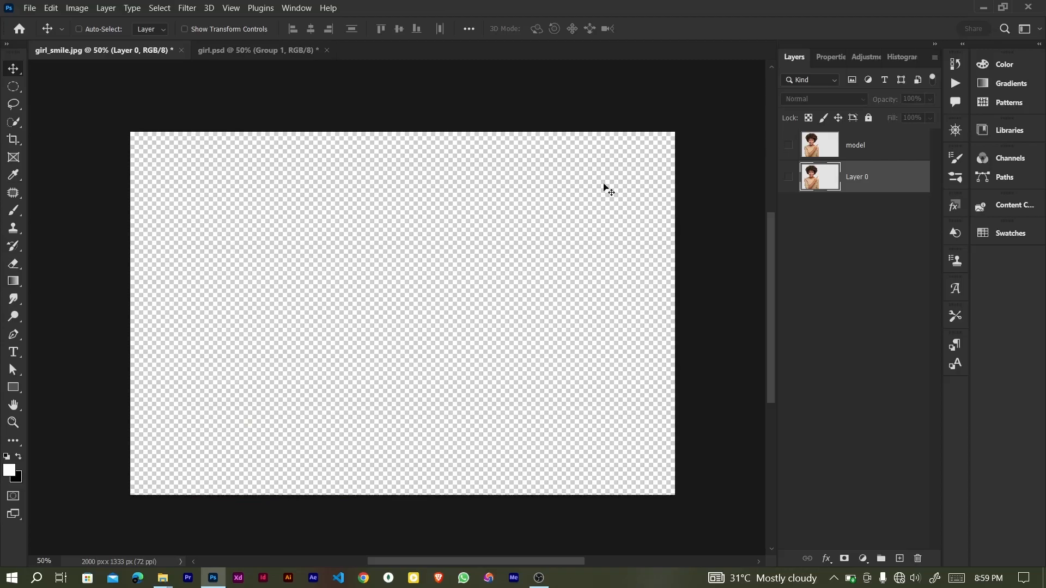
{"action": "left_click", "coordinate": [788, 145]}
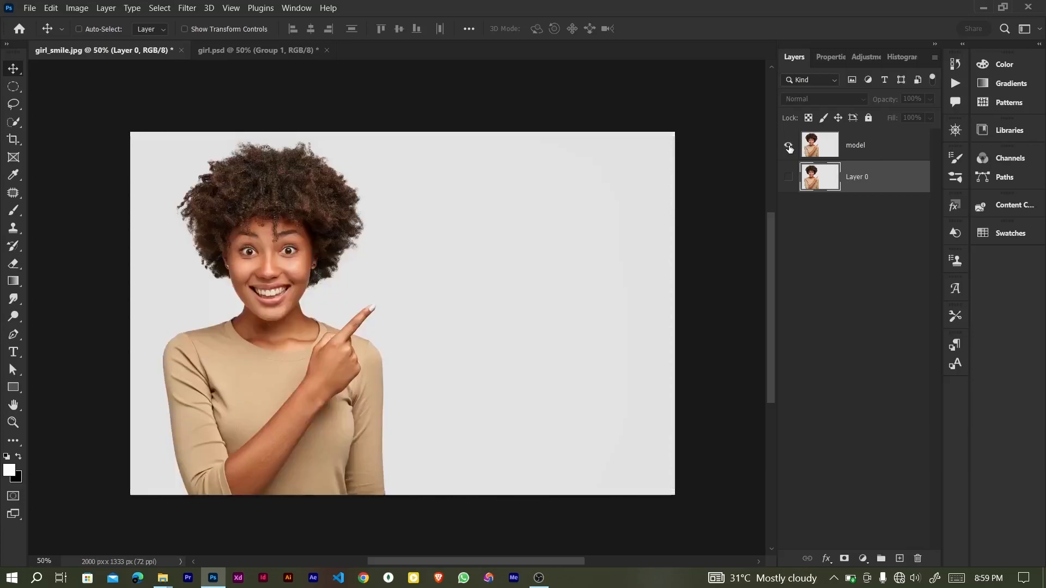
Add a Hue/Saturation adjustment above the model layer and clip it to that layer
{"action": "left_click", "coordinate": [823, 152]}
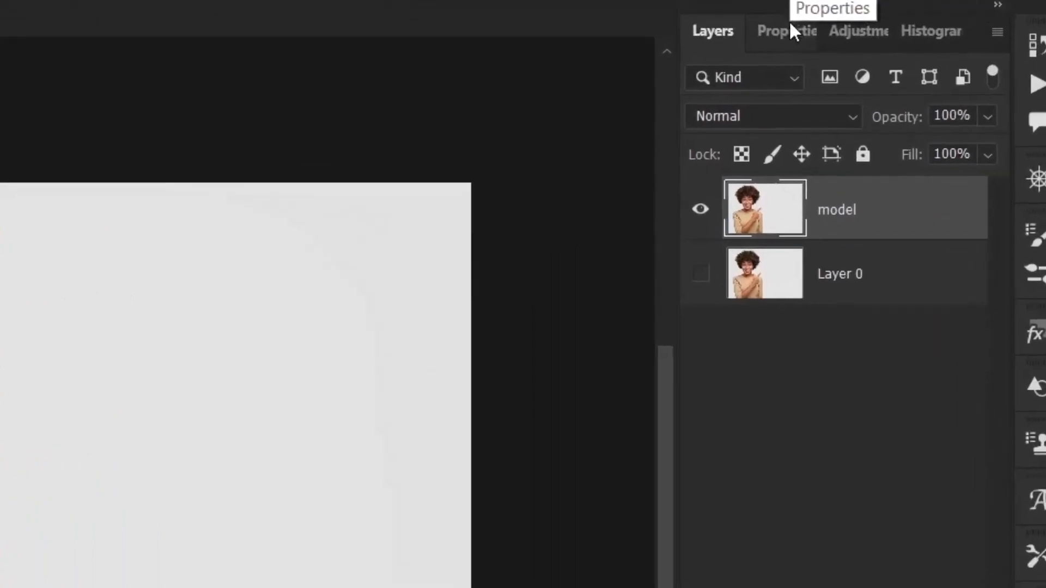
{"action": "left_click", "coordinate": [848, 31]}
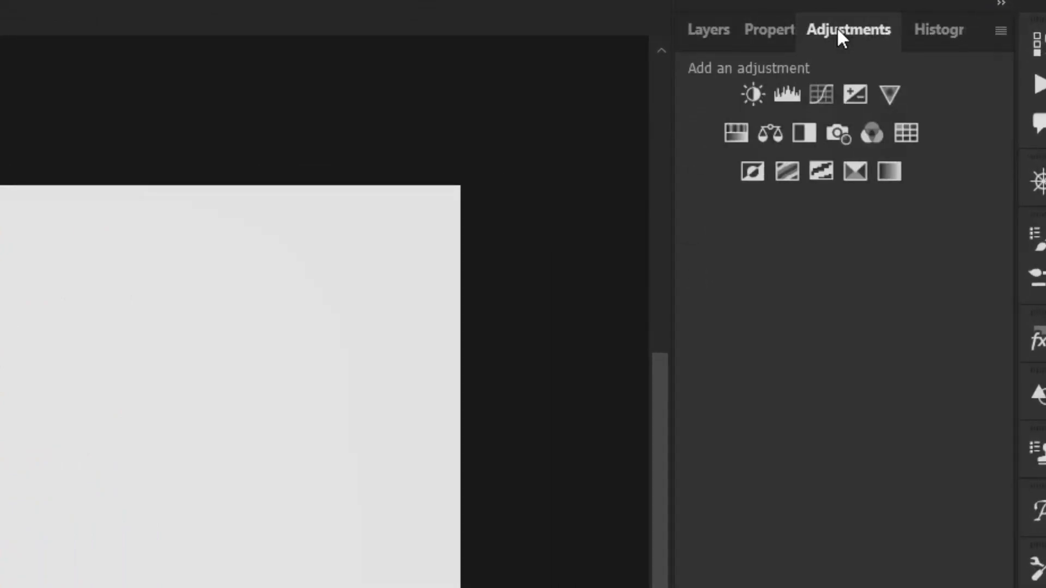
{"action": "left_click", "coordinate": [744, 127]}
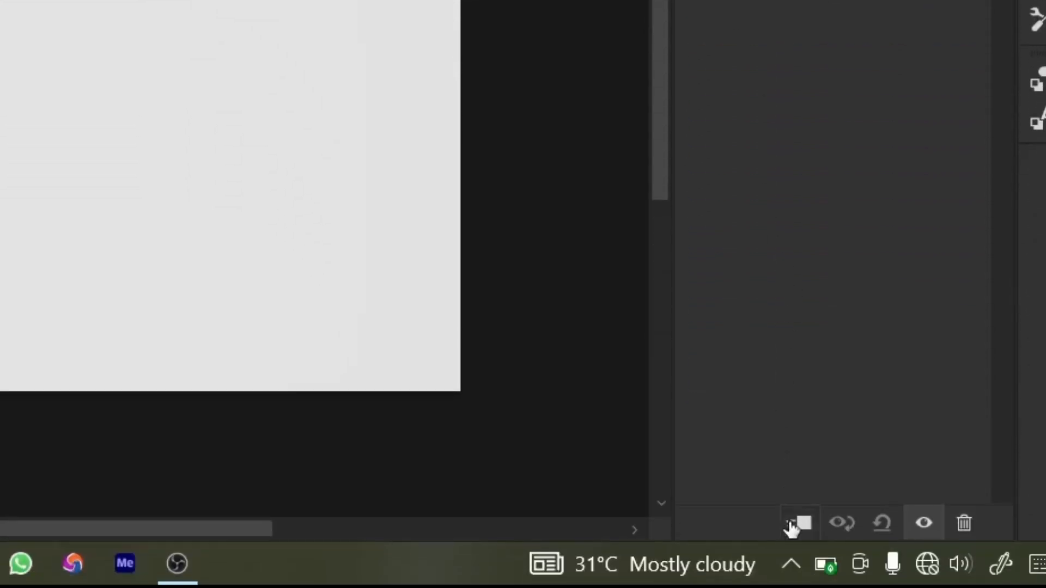
{"action": "left_click", "coordinate": [807, 524]}
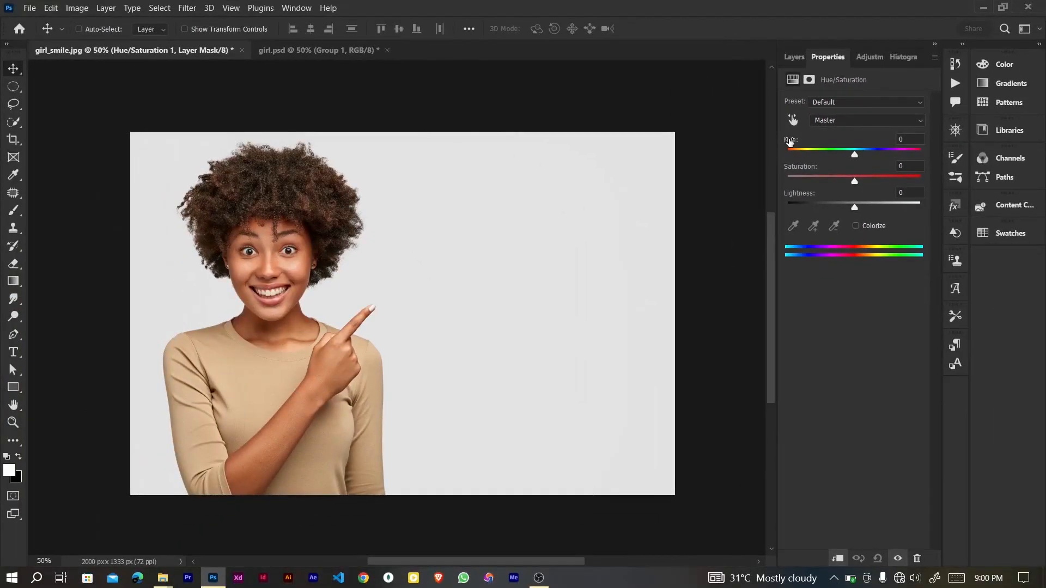
Try a hue of +60, a saturation of +45 and a lightness of +8 in the Hue/Saturation adjustment
{"action": "left_click_drag", "start_coordinate": [702, 204], "coordinate": [713, 205]}
{"action": "left_click_drag", "start_coordinate": [796, 140], "coordinate": [835, 140]}
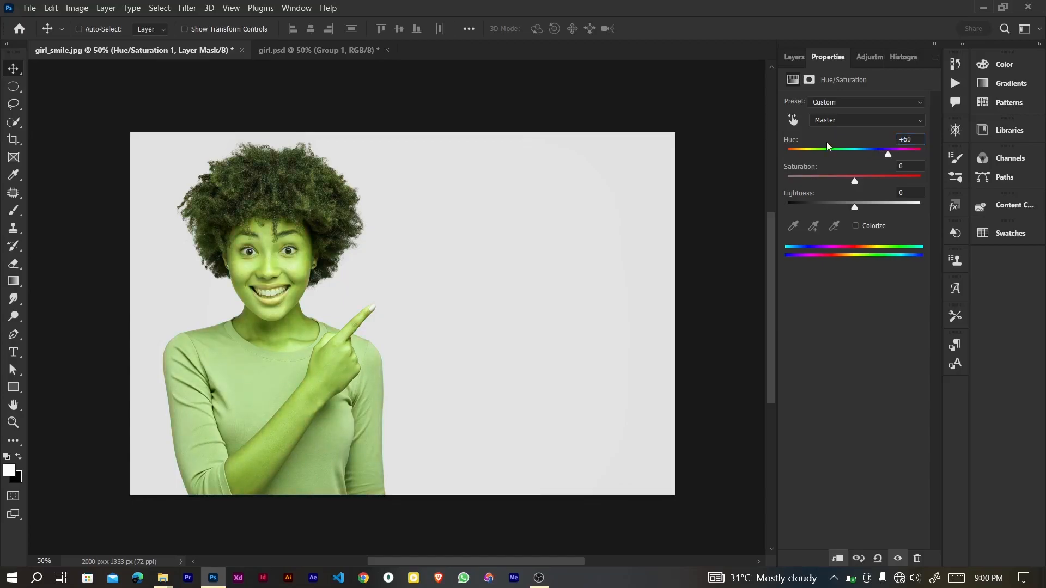
{"action": "left_click_drag", "start_coordinate": [794, 169], "coordinate": [787, 194]}
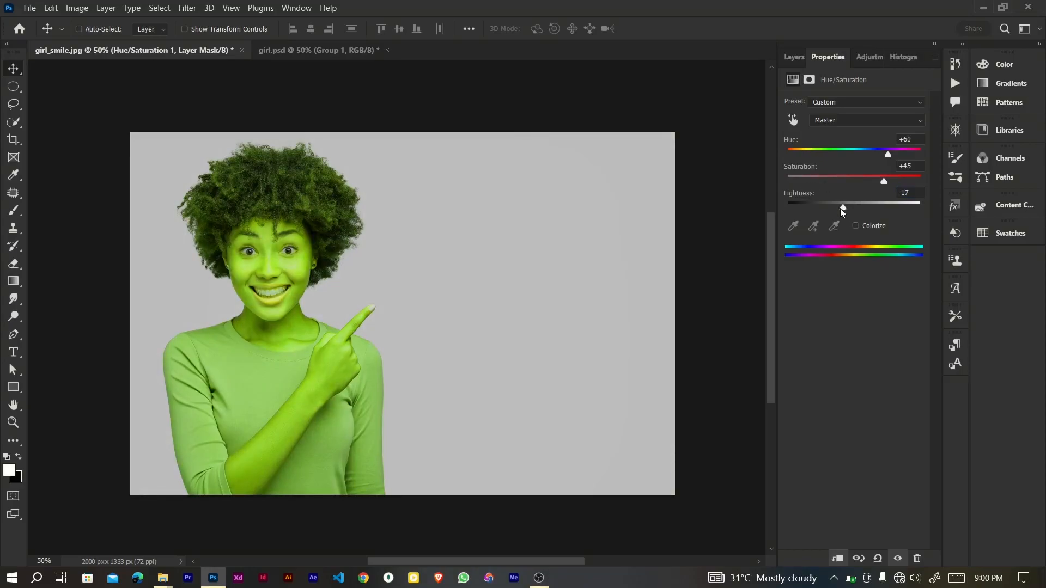
{"action": "mouse_move", "coordinate": [845, 207]}
{"action": "left_mouse_down"}
{"action": "mouse_move", "coordinate": [874, 204]}
{"action": "mouse_move", "coordinate": [837, 202]}
{"action": "mouse_move", "coordinate": [858, 202]}
{"action": "left_mouse_up"}
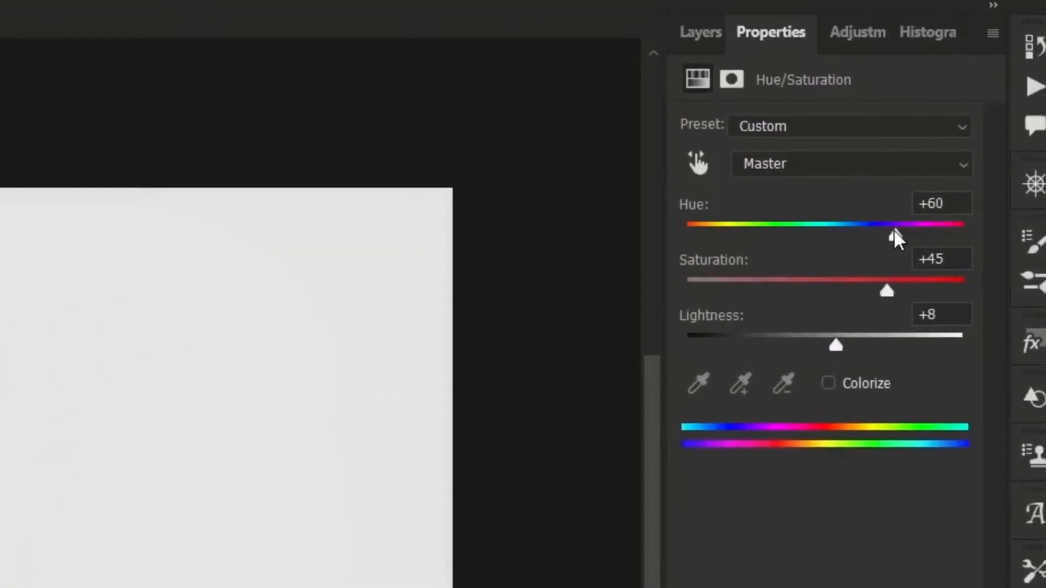
Reset the adjustment's hue, saturation and lightness to 0
{"action": "double_click", "coordinate": [889, 156]}
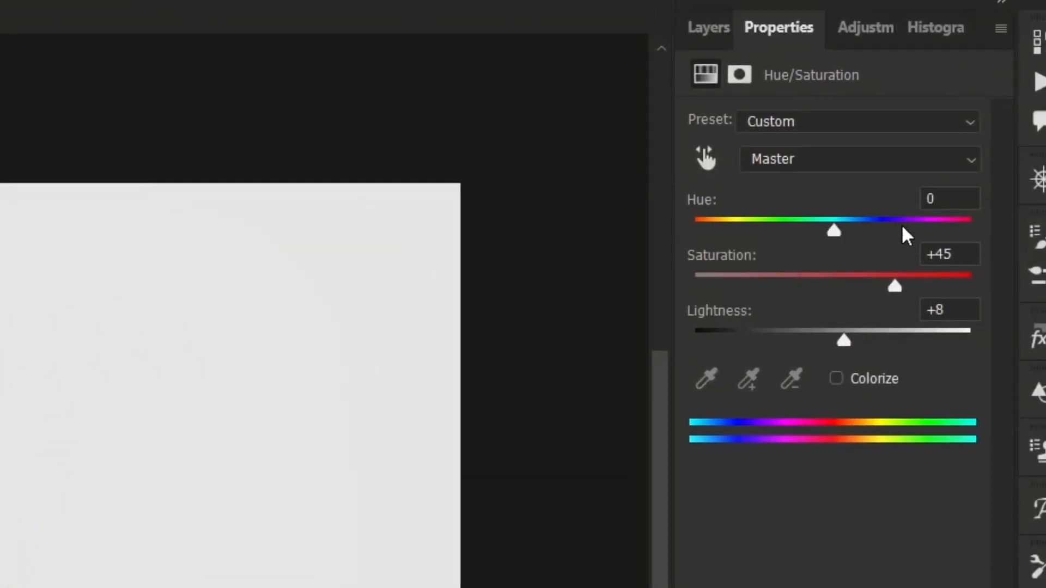
{"action": "left_click_drag", "start_coordinate": [904, 296], "coordinate": [904, 292]}
{"action": "double_click", "coordinate": [905, 295]}
{"action": "left_click_drag", "start_coordinate": [844, 342], "coordinate": [840, 342]}
{"action": "double_click", "coordinate": [840, 342]}
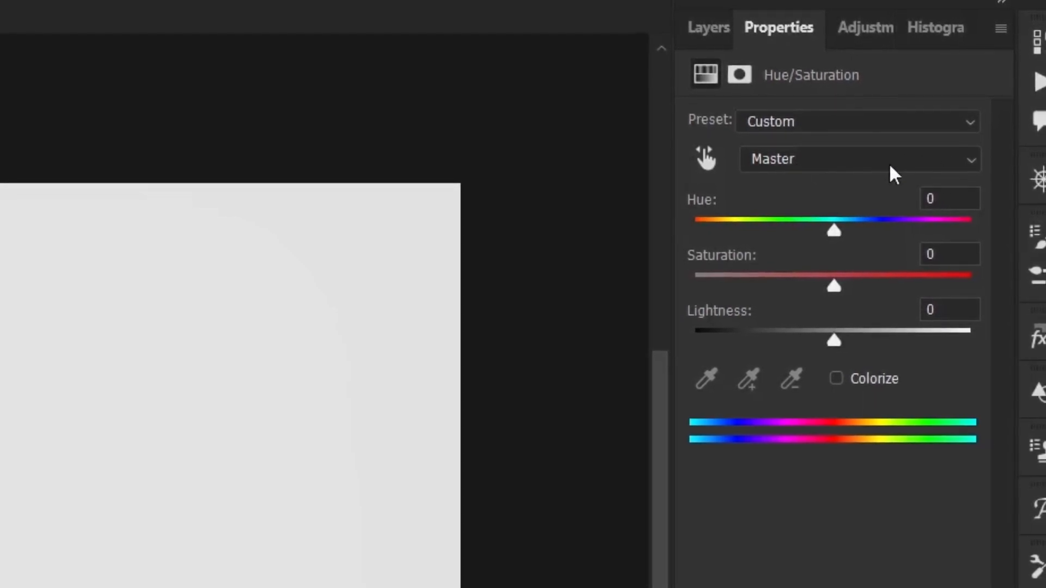
With the Master colour range kept, set the adjustment's hue to +74, saturation to +20 and lightness to -11
{"action": "left_click", "coordinate": [973, 169]}
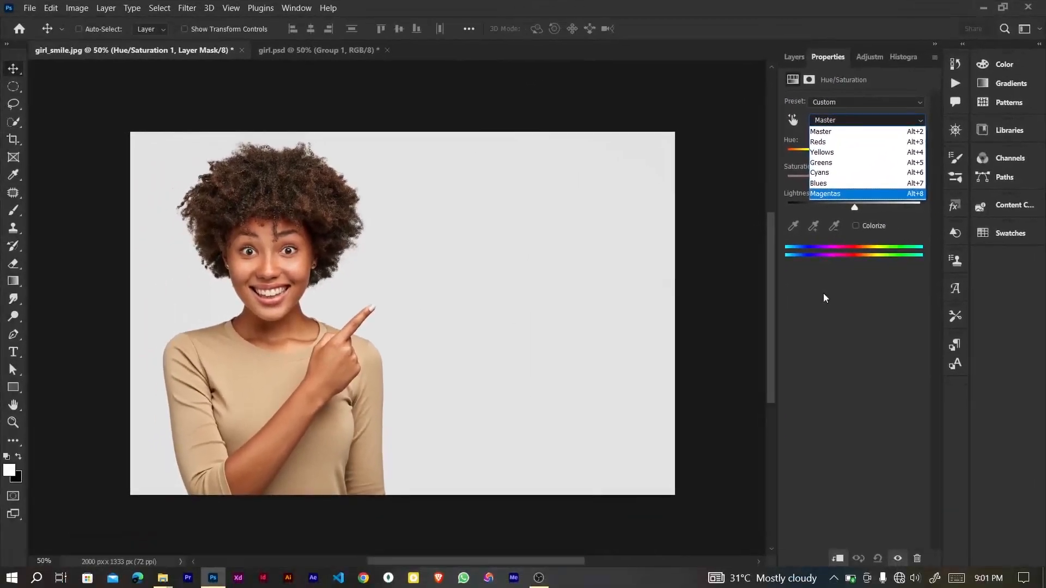
{"action": "left_click", "coordinate": [824, 297]}
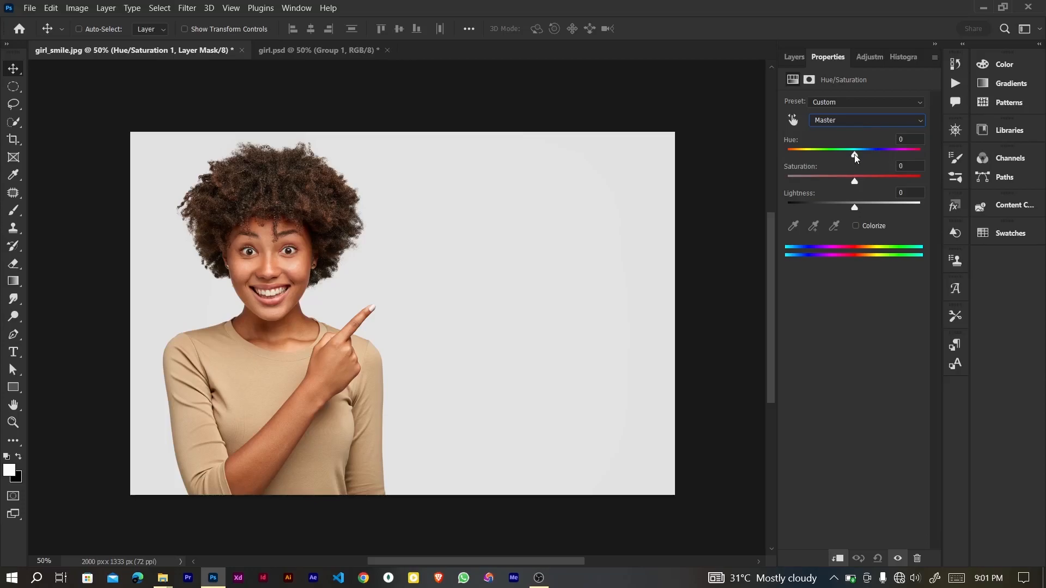
{"action": "left_click_drag", "start_coordinate": [854, 154], "coordinate": [893, 156]}
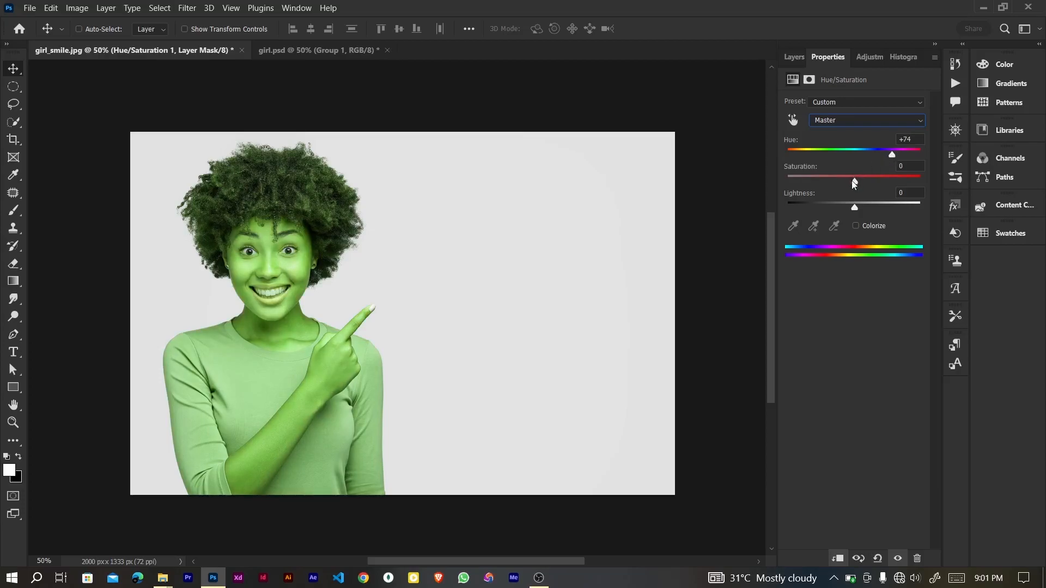
{"action": "left_click_drag", "start_coordinate": [855, 182], "coordinate": [850, 208]}
{"action": "left_click_drag", "start_coordinate": [850, 212], "coordinate": [848, 212]}
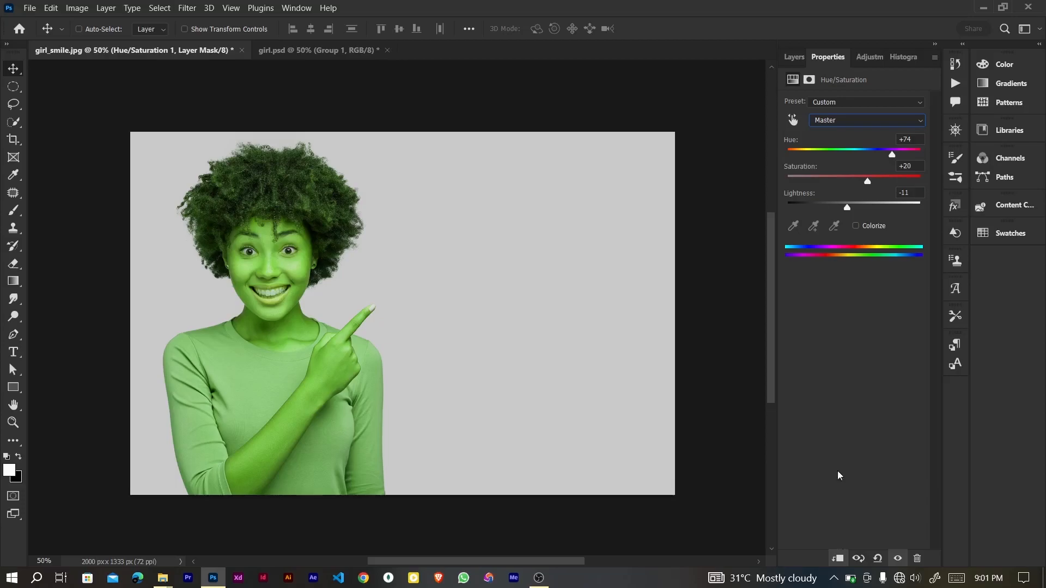
Release the Hue/Saturation adjustment's clipping mask and clip it to the model layer again
{"action": "left_click", "coordinate": [803, 58]}
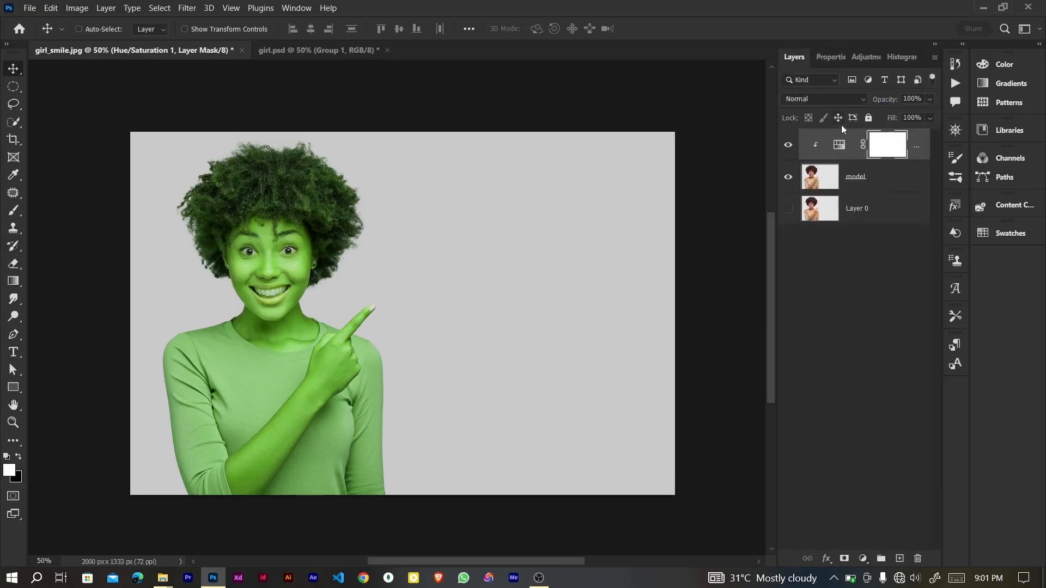
{"action": "left_click", "coordinate": [838, 146]}
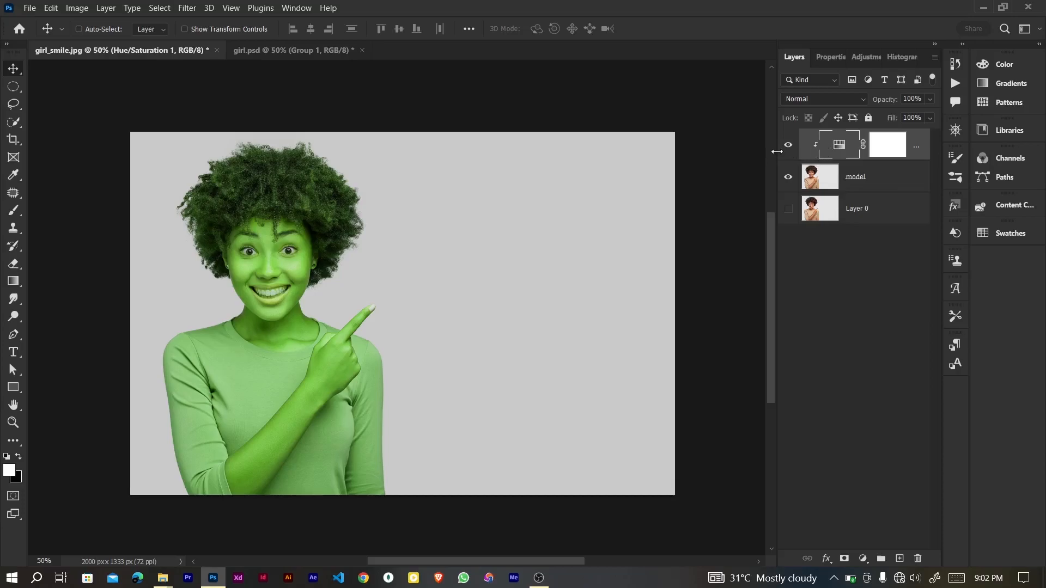
{"action": "left_click_drag", "start_coordinate": [776, 151], "coordinate": [738, 152]}
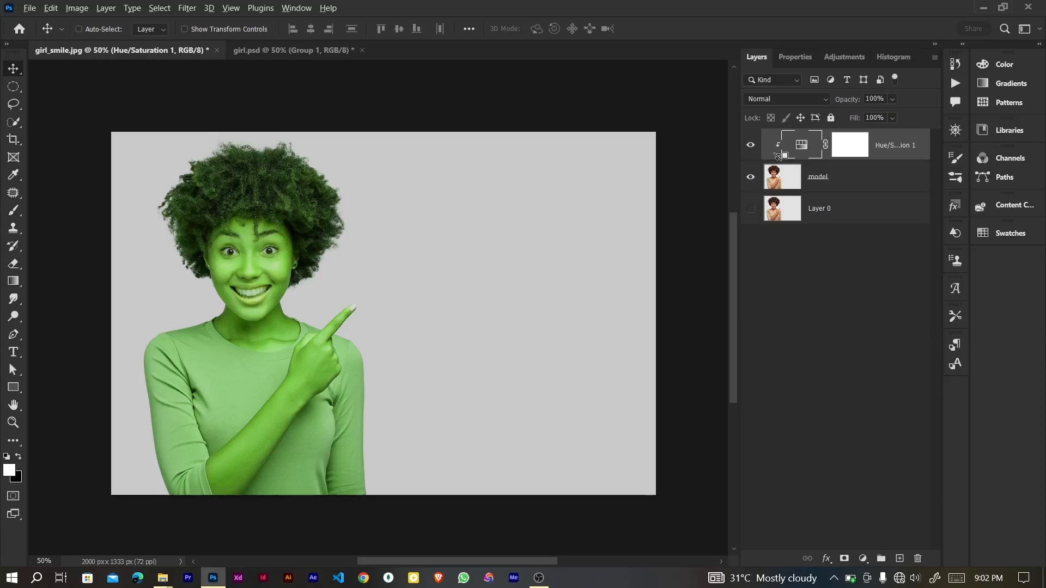
{"action": "left_click", "coordinate": [778, 159], "text": "alt"}
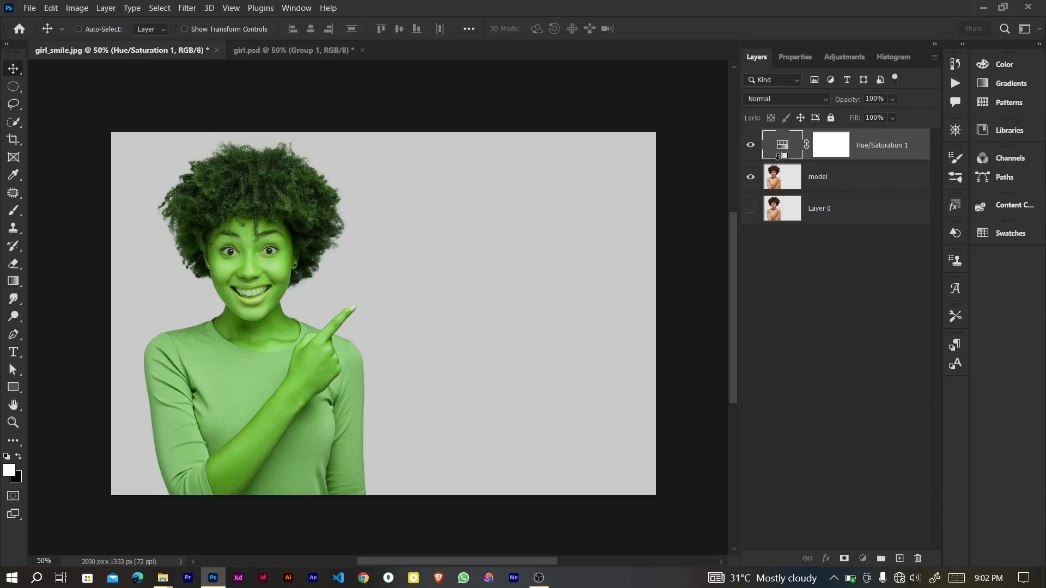
{"action": "left_click", "coordinate": [778, 158], "text": "alt"}
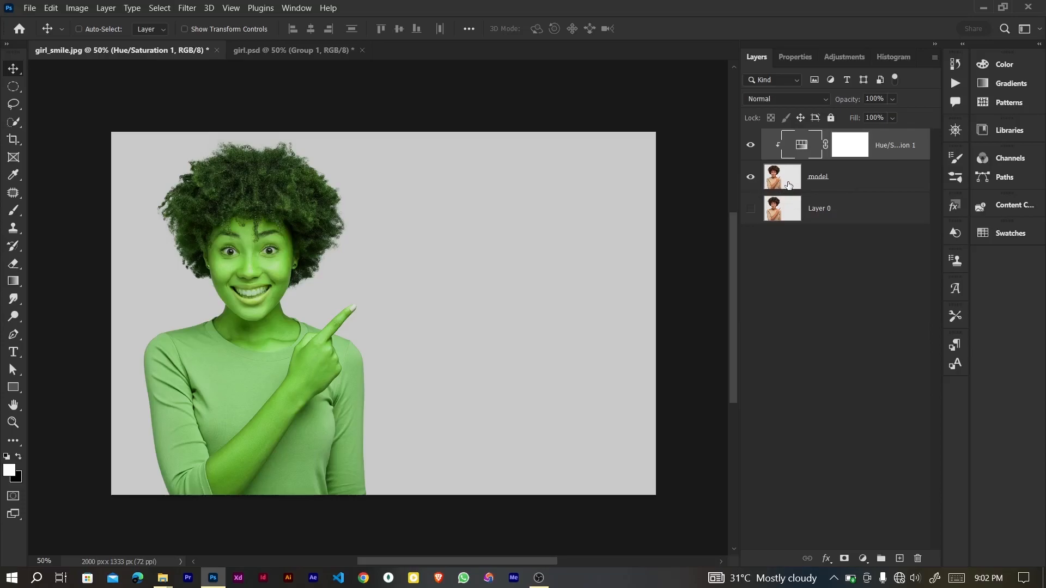
Hide the Hue/Saturation adjustment and use Quick Selection on the model layer to select the woman's shirt area below the chin
{"action": "left_click", "coordinate": [750, 146]}
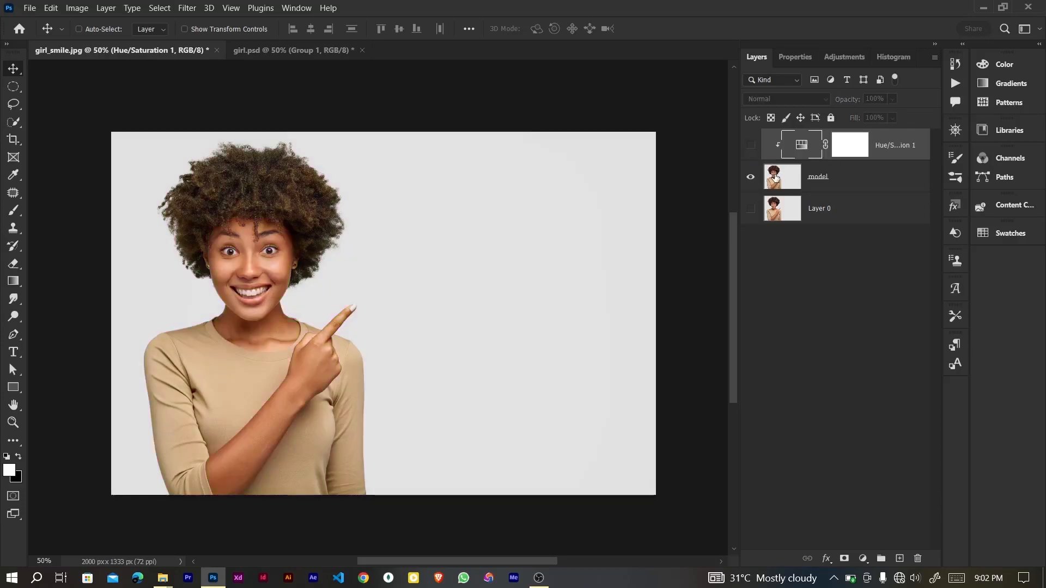
{"action": "left_click", "coordinate": [776, 177]}
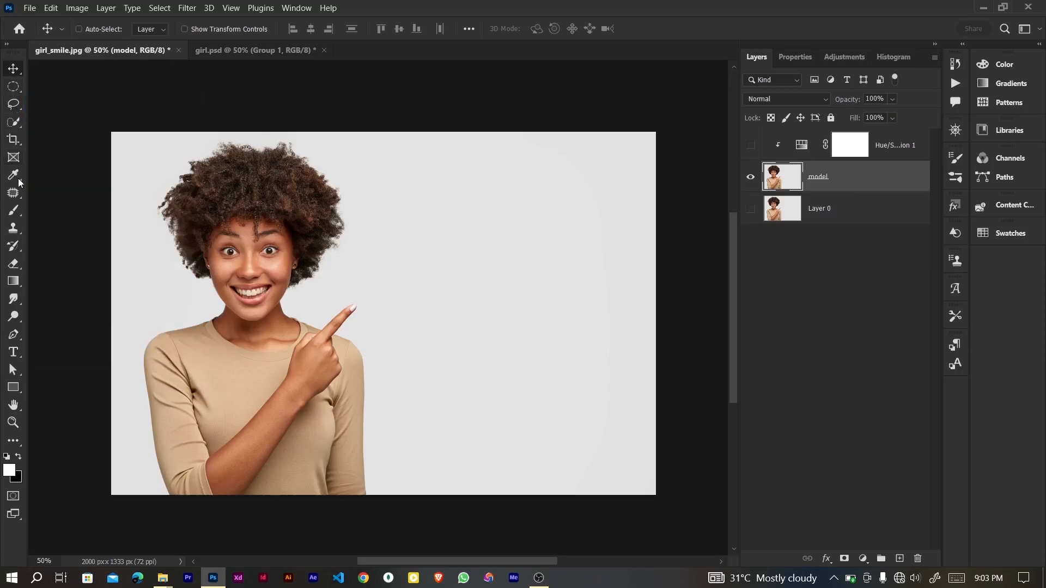
{"action": "left_click", "coordinate": [16, 123]}
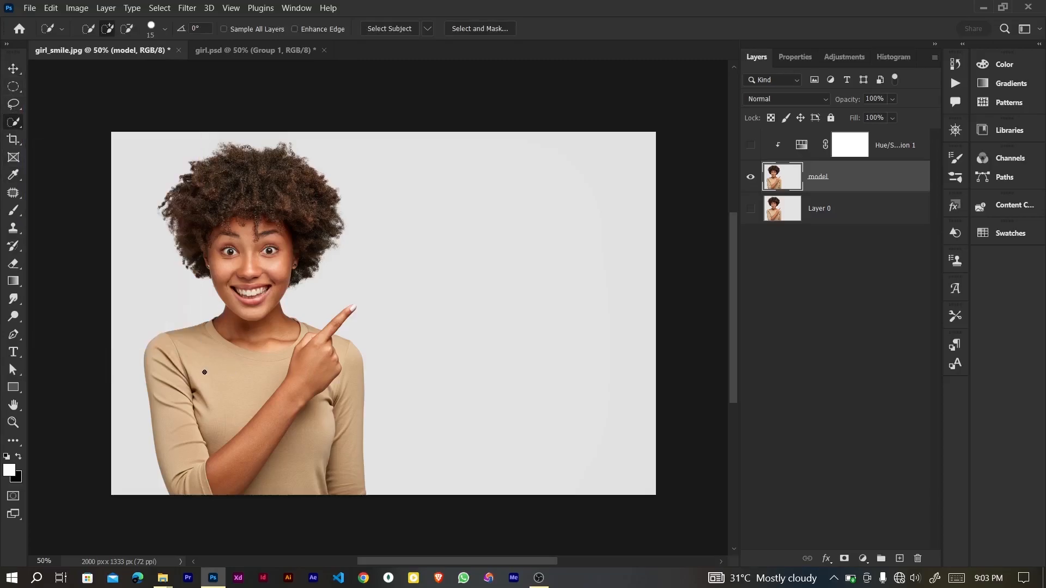
{"action": "mouse_move", "coordinate": [211, 381]}
{"action": "left_mouse_down"}
{"action": "mouse_move", "coordinate": [239, 397]}
{"action": "mouse_move", "coordinate": [192, 418]}
{"action": "mouse_move", "coordinate": [189, 432]}
{"action": "mouse_move", "coordinate": [307, 417]}
{"action": "mouse_move", "coordinate": [313, 453]}
{"action": "mouse_move", "coordinate": [338, 450]}
{"action": "mouse_move", "coordinate": [342, 338]}
{"action": "left_mouse_up"}
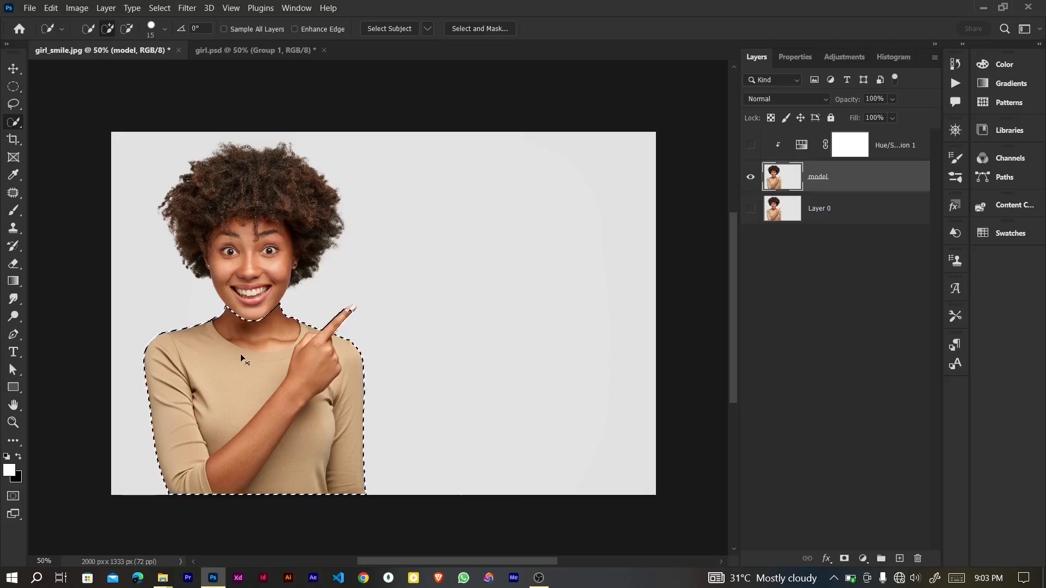
Deselect the Quick Selection made around the shirt
{"action": "key", "text": "ctrl+d"}
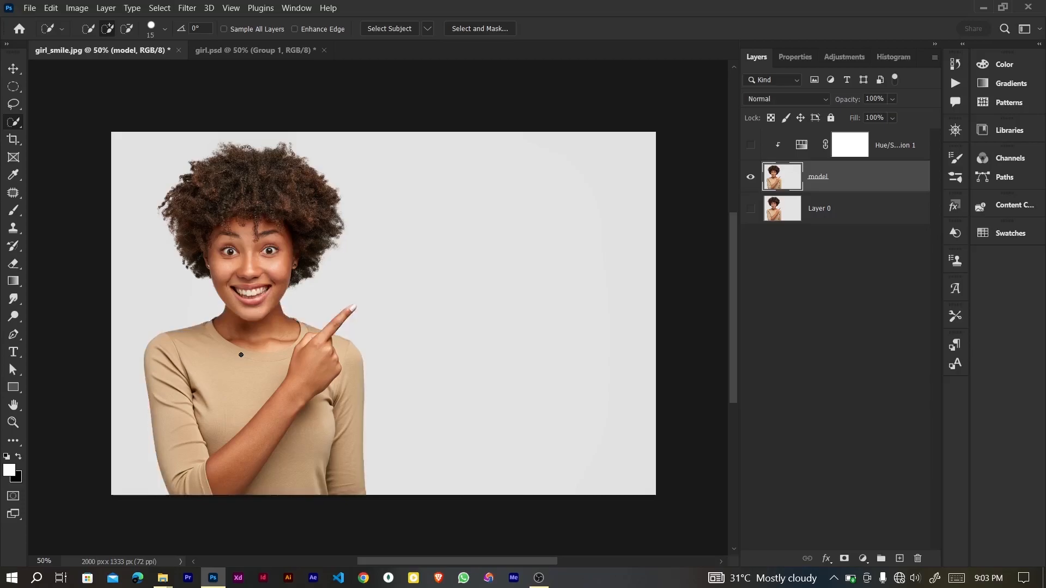
{"action": "left_click", "coordinate": [158, 7]}
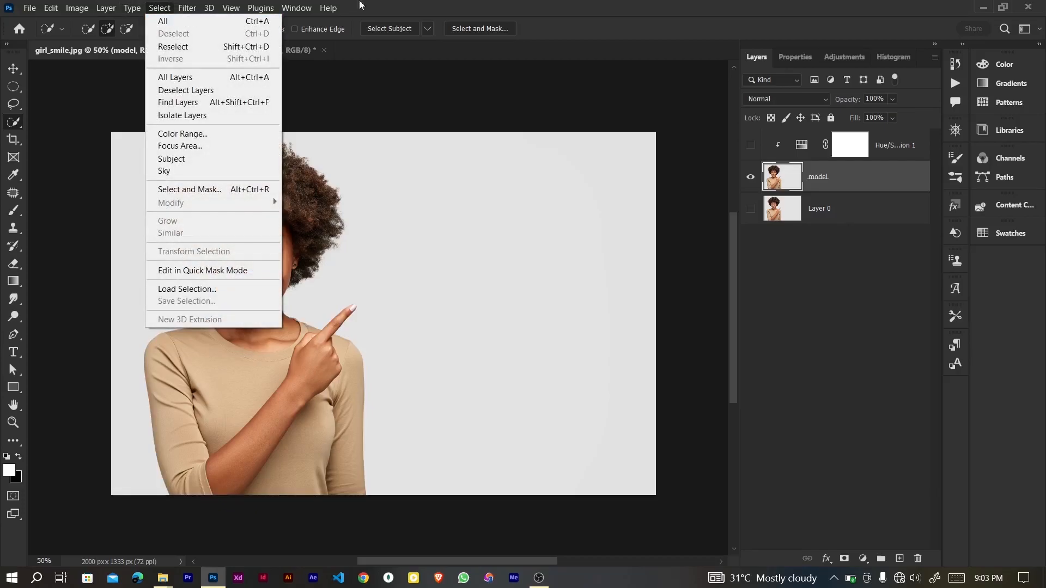
{"action": "left_click", "coordinate": [486, 4]}
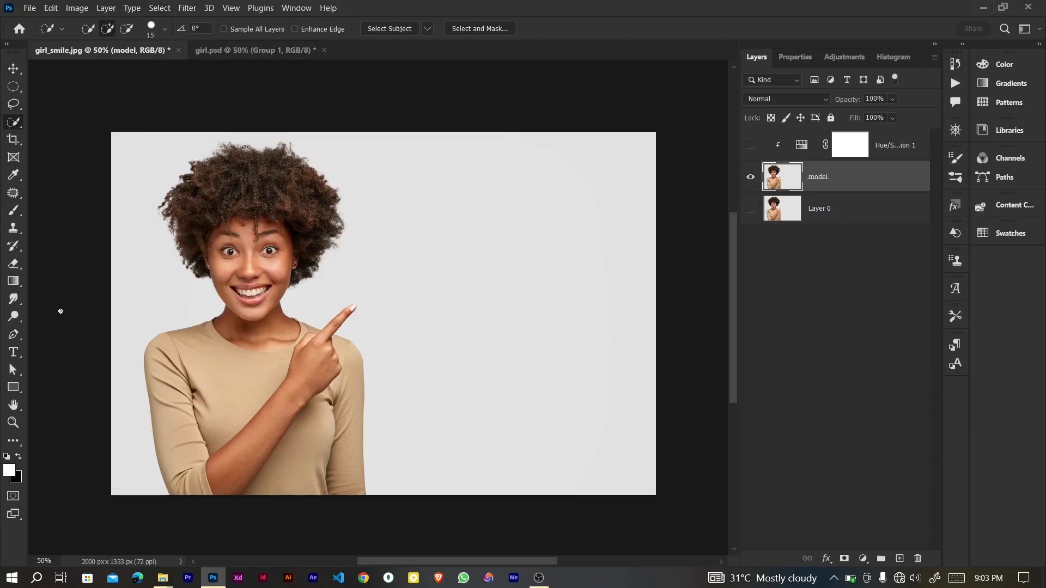
With the Pen tool in Path mode, show the Paths list and start a path where the shirt collar meets the neck above the bent arm's sleeve
{"action": "left_click", "coordinate": [14, 337]}
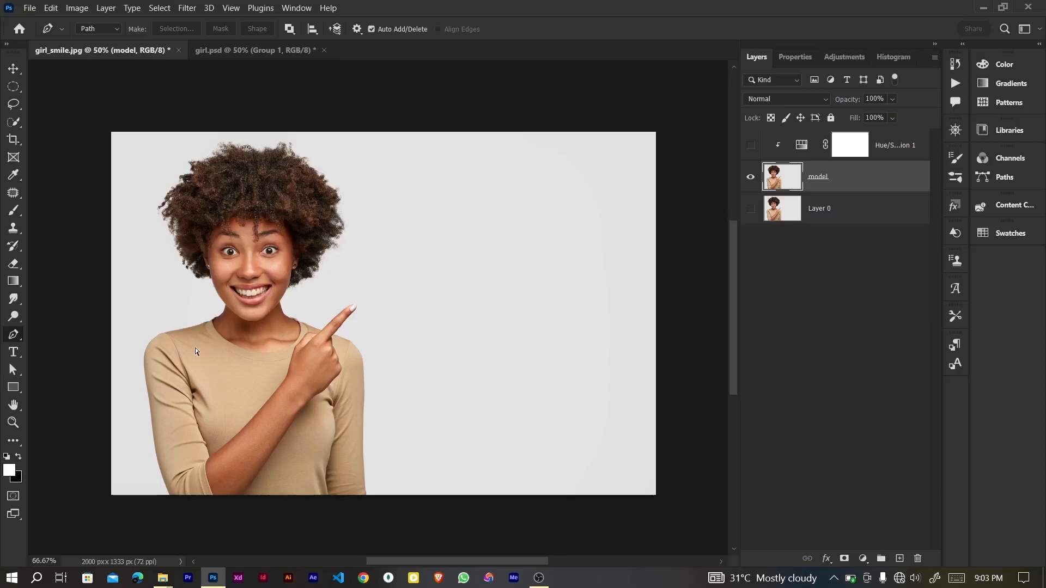
{"action": "key", "text": "ctrl+plus"}
{"action": "scroll", "coordinate": [195, 347], "scroll_direction": "left", "scroll_amount": 3}
{"action": "scroll", "coordinate": [195, 348], "scroll_direction": "down", "scroll_amount": 2}
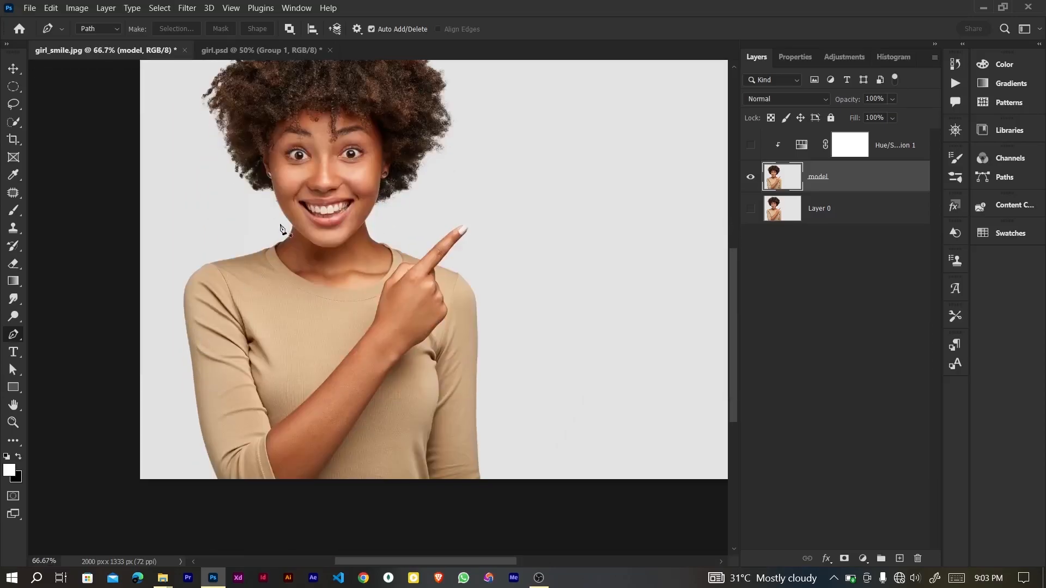
{"action": "key", "text": "ctrl+plus"}
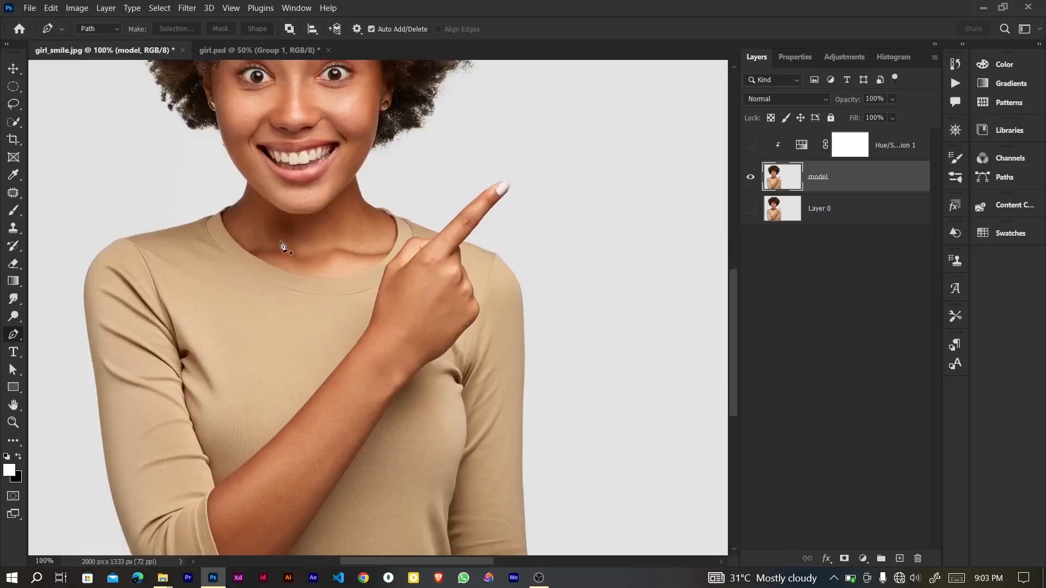
{"action": "scroll", "coordinate": [242, 238], "scroll_direction": "left", "scroll_amount": 2}
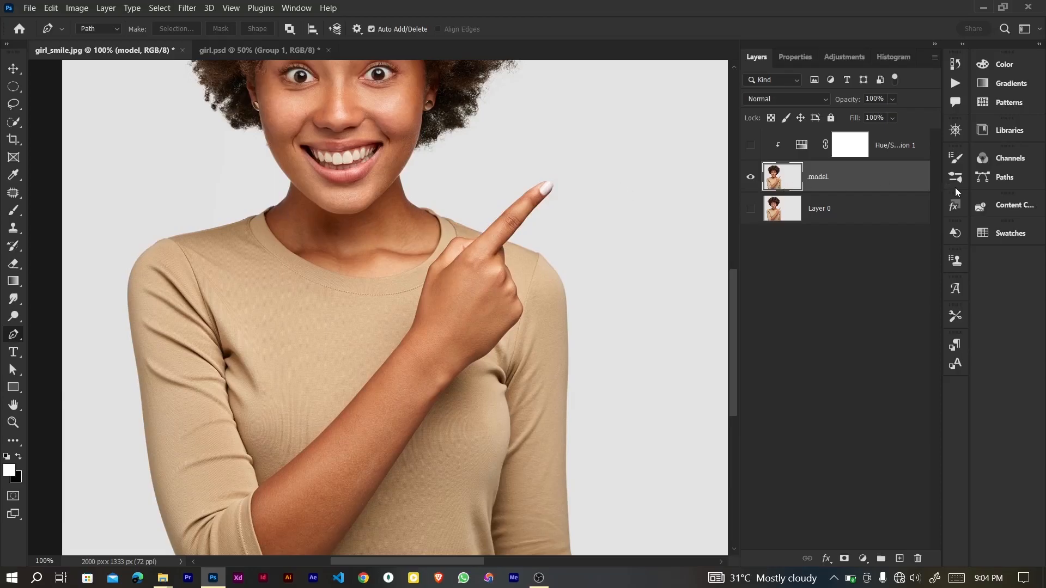
{"action": "left_click", "coordinate": [998, 179]}
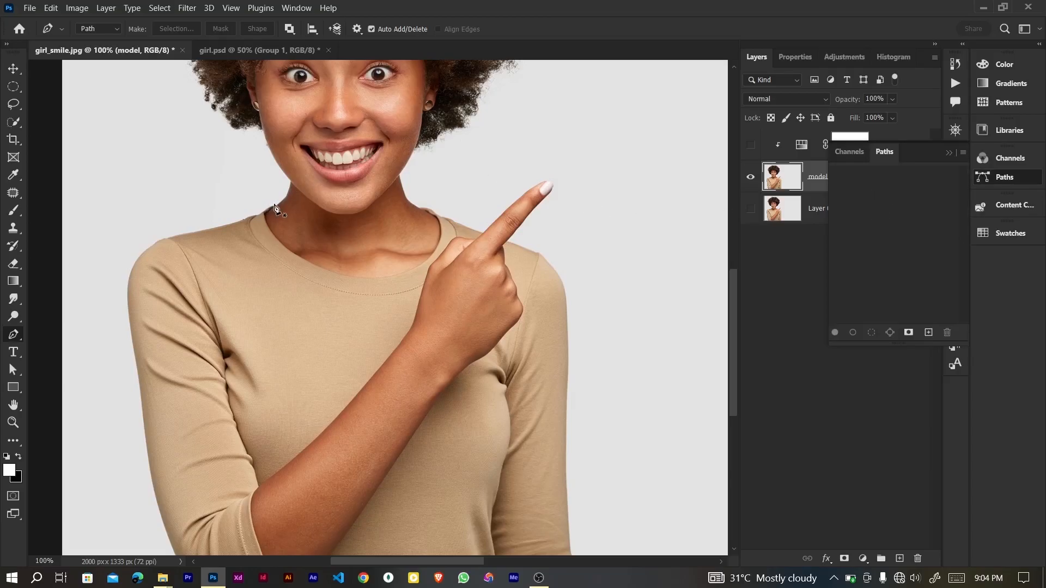
{"action": "scroll", "coordinate": [275, 206], "scroll_direction": "up", "scroll_amount": 1}
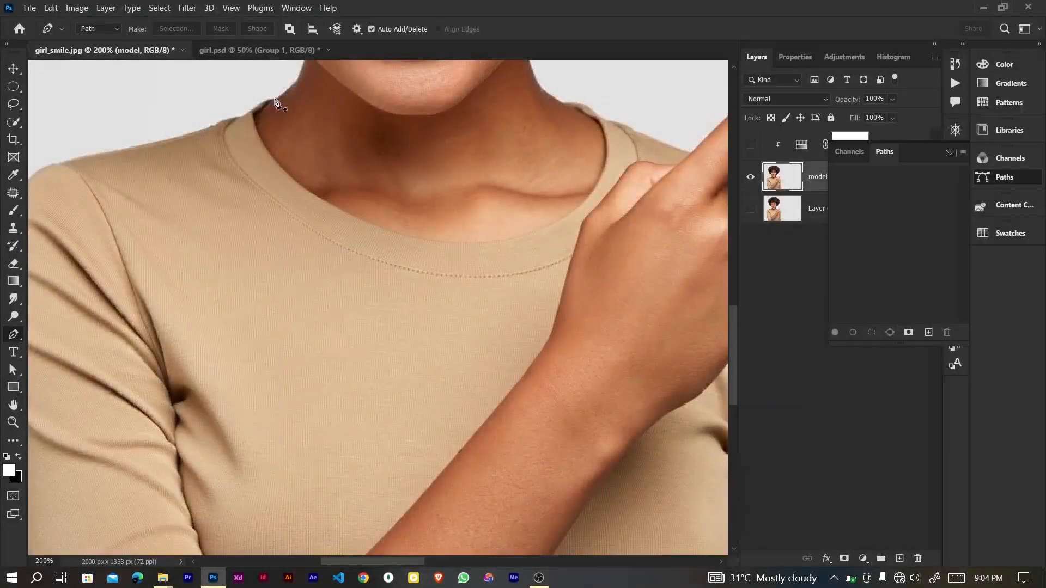
{"action": "left_click", "coordinate": [274, 99]}
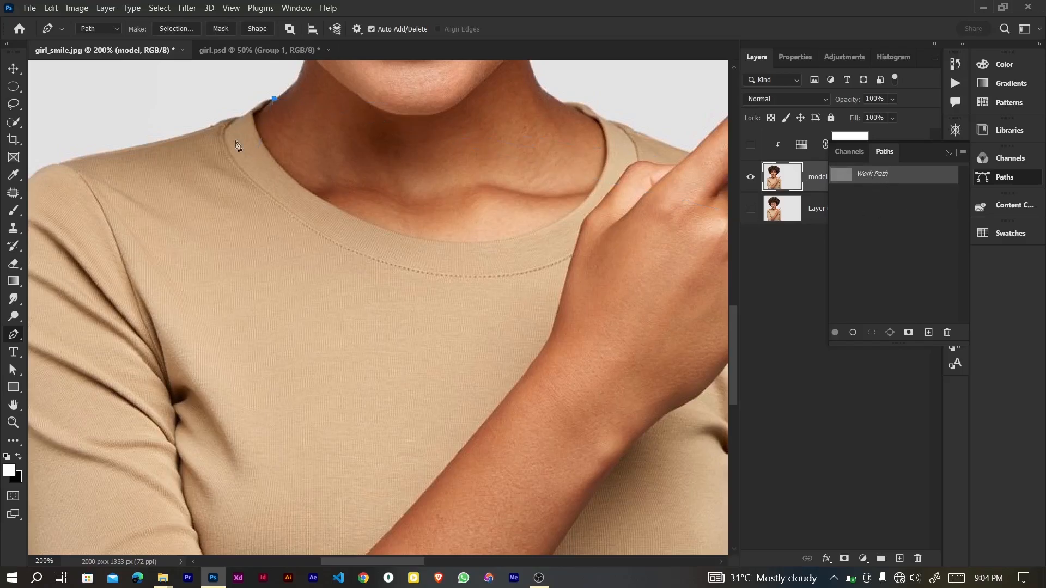
Trace the path with curved anchors around the collar's inner edge down to the neckline's lowest point
{"action": "scroll", "coordinate": [197, 124], "scroll_direction": "left", "scroll_amount": 4}
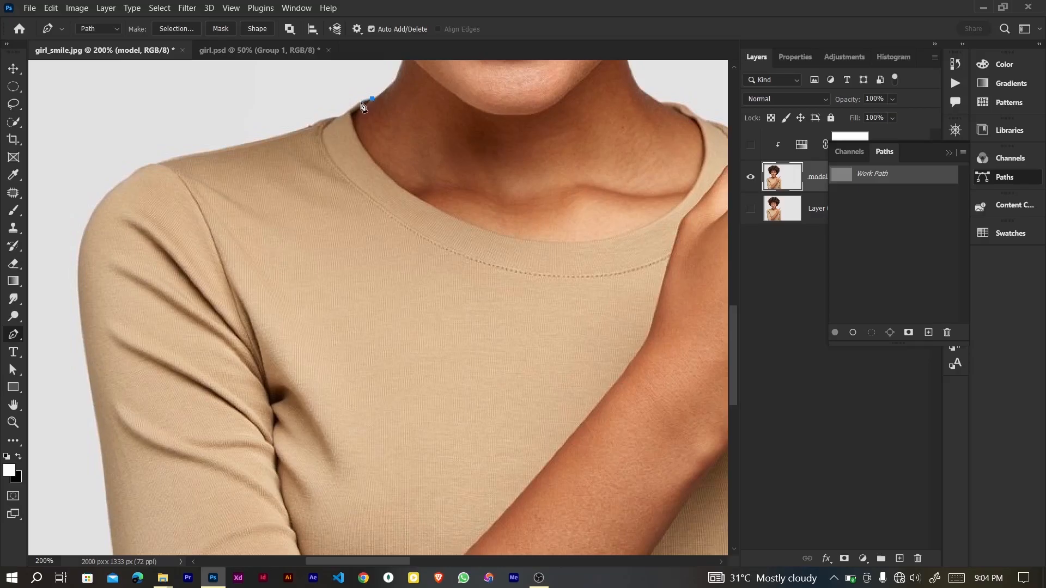
{"action": "left_click_drag", "start_coordinate": [354, 109], "coordinate": [354, 124]}
{"action": "left_click_drag", "start_coordinate": [362, 146], "coordinate": [365, 152]}
{"action": "left_click", "coordinate": [364, 144]}
{"action": "left_click", "coordinate": [435, 211]}
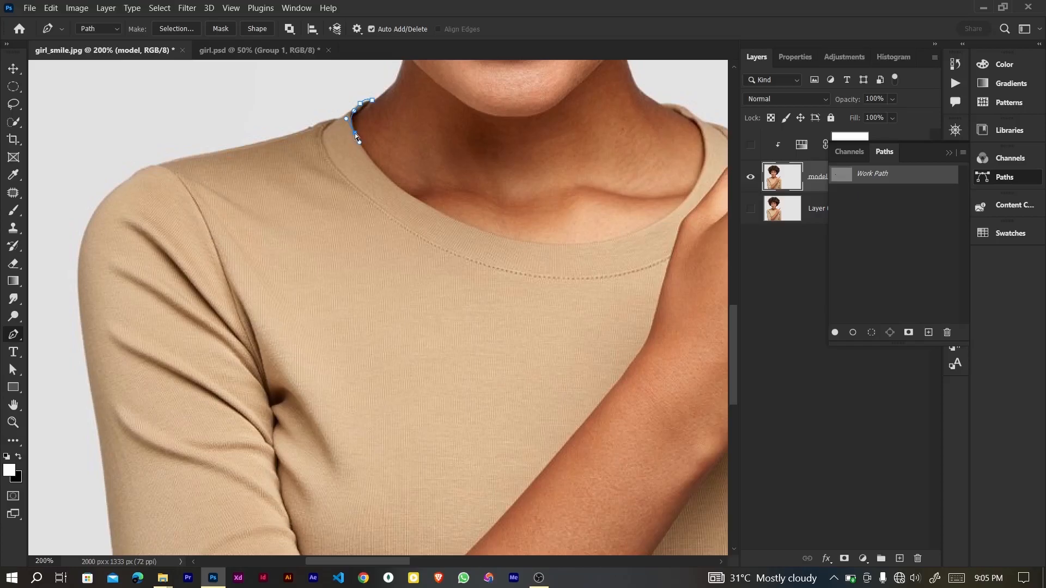
{"action": "left_click", "coordinate": [359, 141]}
{"action": "left_click_drag", "start_coordinate": [389, 180], "coordinate": [397, 186]}
{"action": "left_click_drag", "start_coordinate": [522, 241], "coordinate": [539, 242]}
Continue the path up the other half of the neckline to the collar tip beside the neck
{"action": "scroll", "coordinate": [580, 242], "scroll_direction": "right", "scroll_amount": 3}
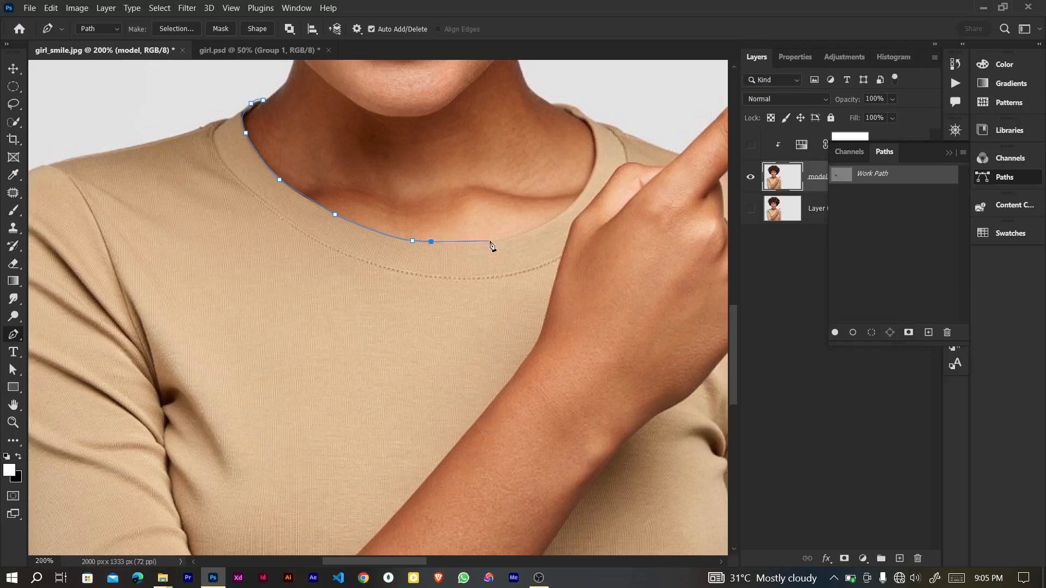
{"action": "left_click_drag", "start_coordinate": [488, 243], "coordinate": [506, 240]}
{"action": "scroll", "coordinate": [583, 236], "scroll_direction": "right", "scroll_amount": 5}
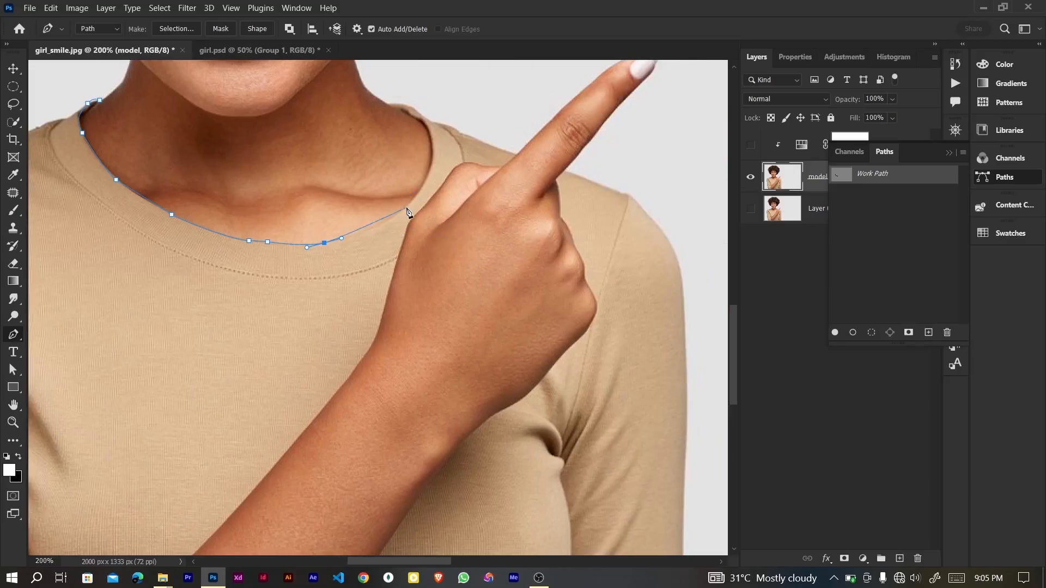
{"action": "left_click_drag", "start_coordinate": [406, 209], "coordinate": [421, 187]}
{"action": "left_click", "coordinate": [433, 139]}
{"action": "left_click_drag", "start_coordinate": [433, 131], "coordinate": [429, 109]}
{"action": "left_click", "coordinate": [390, 104]}
{"action": "left_click", "coordinate": [405, 108]}
Outline the shoulder strip between the collar and the pointing finger, bringing the path back to the top of the thumb
{"action": "key", "text": "ctrl+plus"}
{"action": "scroll", "coordinate": [415, 108], "scroll_direction": "up", "scroll_amount": 4}
{"action": "left_click", "coordinate": [419, 216]}
{"action": "left_click_drag", "start_coordinate": [457, 243], "coordinate": [492, 256]}
{"action": "key", "text": "ctrl+z"}
{"action": "left_click", "coordinate": [517, 267]}
{"action": "left_click", "coordinate": [577, 291]}
{"action": "scroll", "coordinate": [578, 292], "scroll_direction": "down", "scroll_amount": 2}
{"action": "left_click", "coordinate": [566, 242]}
{"action": "left_click", "coordinate": [532, 244]}
{"action": "left_click", "coordinate": [504, 238]}
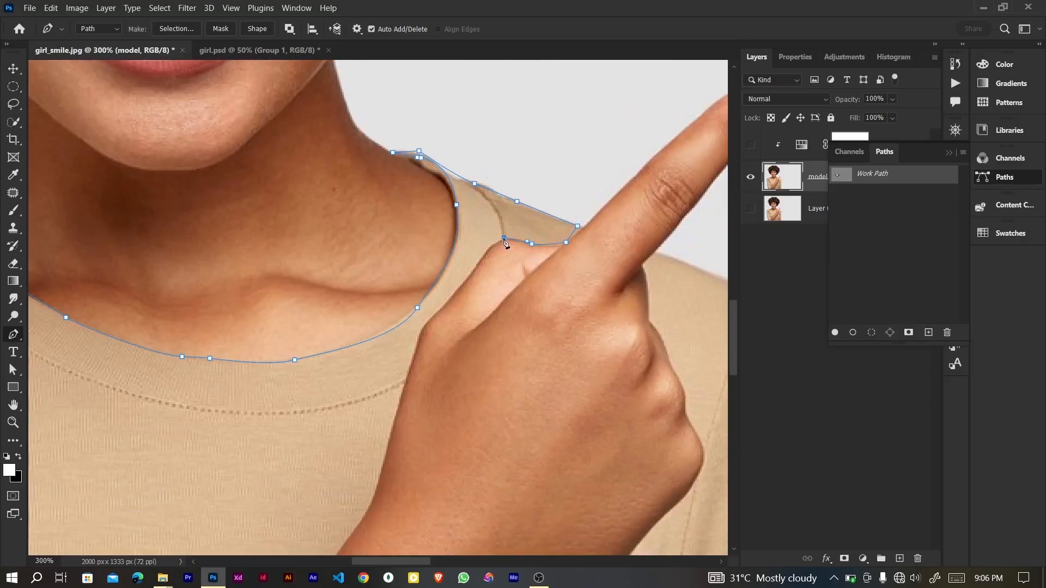
Continue the path along the thumb and the inner edge of the hand down to the wrist
{"action": "left_click_drag", "start_coordinate": [487, 247], "coordinate": [457, 292]}
{"action": "left_click", "coordinate": [443, 308]}
{"action": "left_click", "coordinate": [424, 324]}
{"action": "left_click_drag", "start_coordinate": [404, 386], "coordinate": [374, 460]}
{"action": "scroll", "coordinate": [374, 460], "scroll_direction": "down", "scroll_amount": 3}
{"action": "left_click", "coordinate": [381, 337]}
{"action": "left_click", "coordinate": [373, 366]}
{"action": "scroll", "coordinate": [373, 367], "scroll_direction": "down", "scroll_amount": 3}
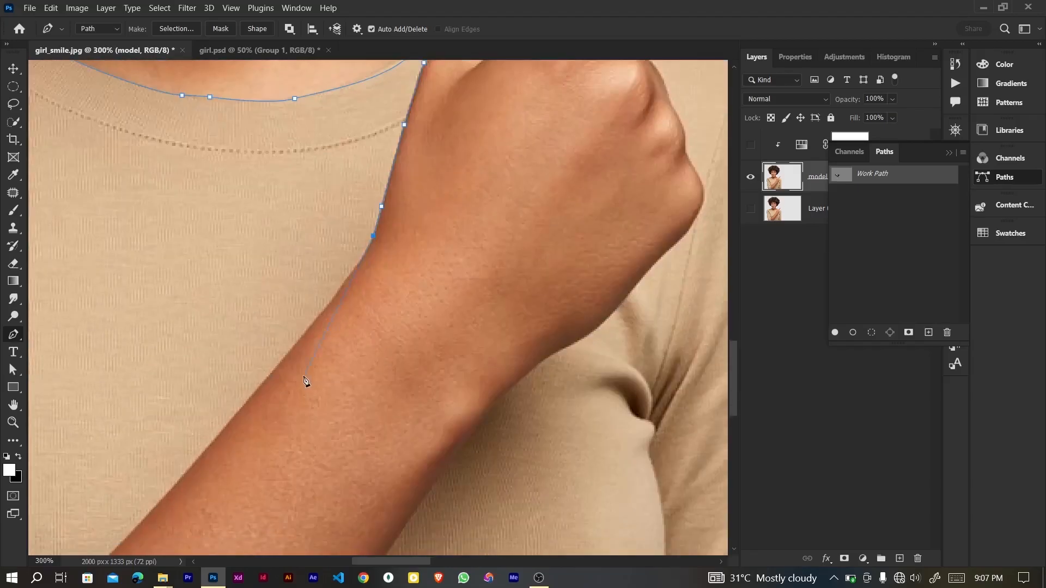
Trace the upper edge of the bare forearm from the wrist to the sleeve cuff
{"action": "left_click", "coordinate": [362, 260]}
{"action": "left_click", "coordinate": [300, 339]}
{"action": "key", "text": "ctrl+minus"}
{"action": "scroll", "coordinate": [302, 341], "scroll_direction": "down", "scroll_amount": 2}
{"action": "scroll", "coordinate": [303, 341], "scroll_direction": "left", "scroll_amount": 1}
{"action": "mouse_move", "coordinate": [262, 359]}
{"action": "left_mouse_down"}
{"action": "mouse_move", "coordinate": [233, 378]}
{"action": "mouse_move", "coordinate": [248, 370]}
{"action": "left_mouse_up"}
{"action": "left_click", "coordinate": [211, 406]}
{"action": "left_click", "coordinate": [155, 447]}
Follow the sleeve cuff with the path down to the image's bottom edge
{"action": "scroll", "coordinate": [156, 448], "scroll_direction": "down", "scroll_amount": 2}
{"action": "left_click", "coordinate": [141, 379]}
{"action": "left_click", "coordinate": [141, 428]}
{"action": "left_click_drag", "start_coordinate": [154, 472], "coordinate": [158, 476]}
{"action": "scroll", "coordinate": [158, 479], "scroll_direction": "down", "scroll_amount": 2}
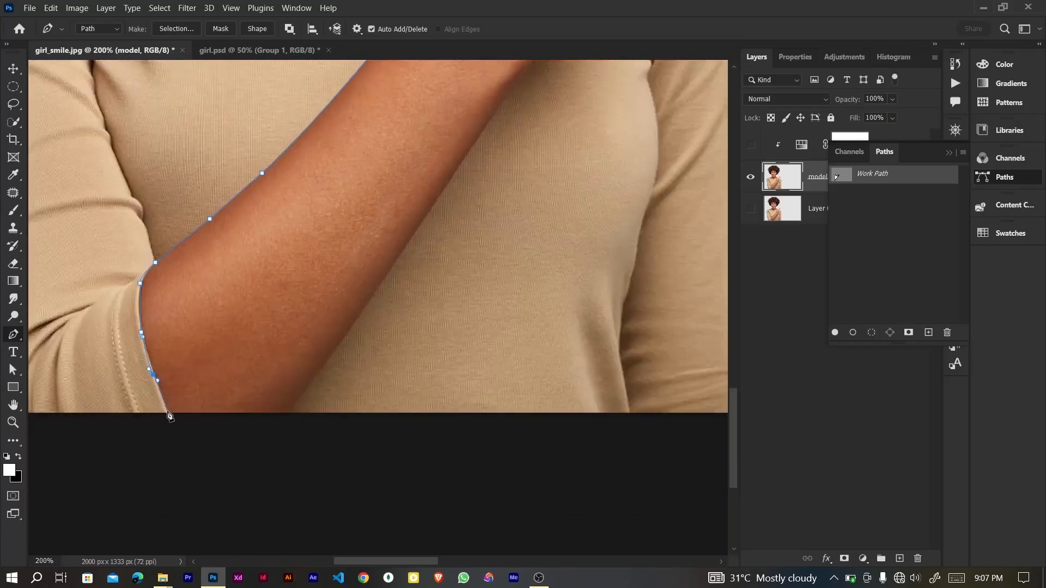
{"action": "left_click", "coordinate": [168, 414]}
Carry the path across the sleeve's bottom and up its outer edge to the upper arm
{"action": "scroll", "coordinate": [173, 416], "scroll_direction": "left", "scroll_amount": 3}
{"action": "left_click", "coordinate": [158, 413]}
{"action": "left_click", "coordinate": [121, 317]}
{"action": "left_click", "coordinate": [105, 249]}
{"action": "scroll", "coordinate": [83, 220], "scroll_direction": "up", "scroll_amount": 3}
{"action": "left_click", "coordinate": [81, 214]}
{"action": "scroll", "coordinate": [81, 214], "scroll_direction": "up", "scroll_amount": 3}
{"action": "left_click", "coordinate": [58, 174]}
Curve the path around the rounded shoulder above that sleeve
{"action": "scroll", "coordinate": [58, 173], "scroll_direction": "up", "scroll_amount": 3}
{"action": "left_click_drag", "start_coordinate": [63, 231], "coordinate": [74, 216]}
{"action": "left_click", "coordinate": [105, 183]}
{"action": "left_click_drag", "start_coordinate": [136, 169], "coordinate": [147, 166]}
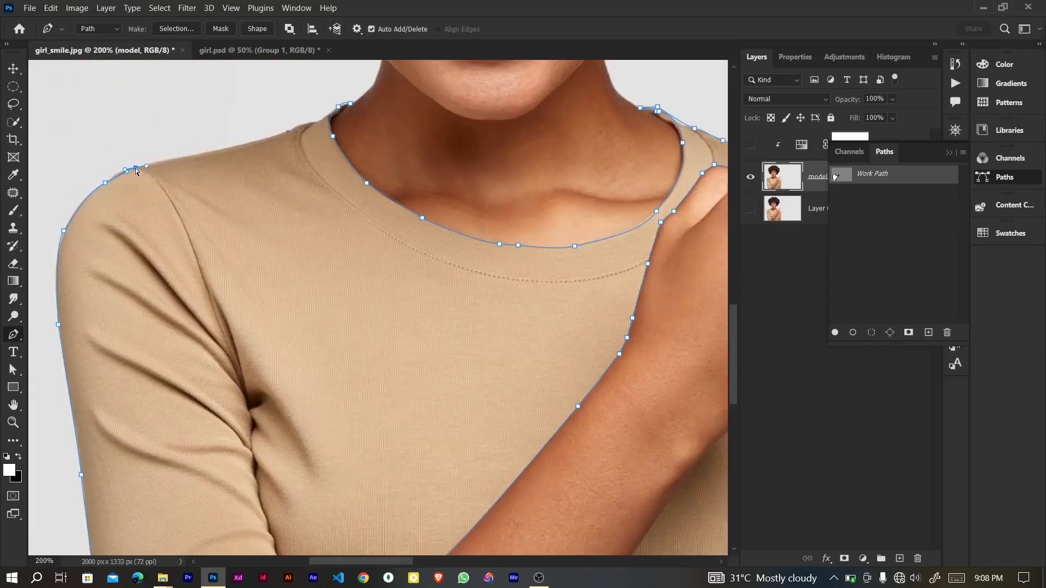
Trace the top of the shoulder to the collar and close the path at its starting anchor
{"action": "left_click_drag", "start_coordinate": [237, 146], "coordinate": [272, 141]}
{"action": "key", "text": "ctrl+z"}
{"action": "left_click", "coordinate": [230, 148]}
{"action": "left_click", "coordinate": [291, 129]}
{"action": "left_click", "coordinate": [315, 120]}
{"action": "left_click", "coordinate": [326, 115]}
{"action": "left_click", "coordinate": [338, 106]}
{"action": "left_click_drag", "start_coordinate": [290, 129], "coordinate": [284, 132]}
{"action": "key", "text": "ctrl+z"}
{"action": "key", "text": "ctrl+0"}
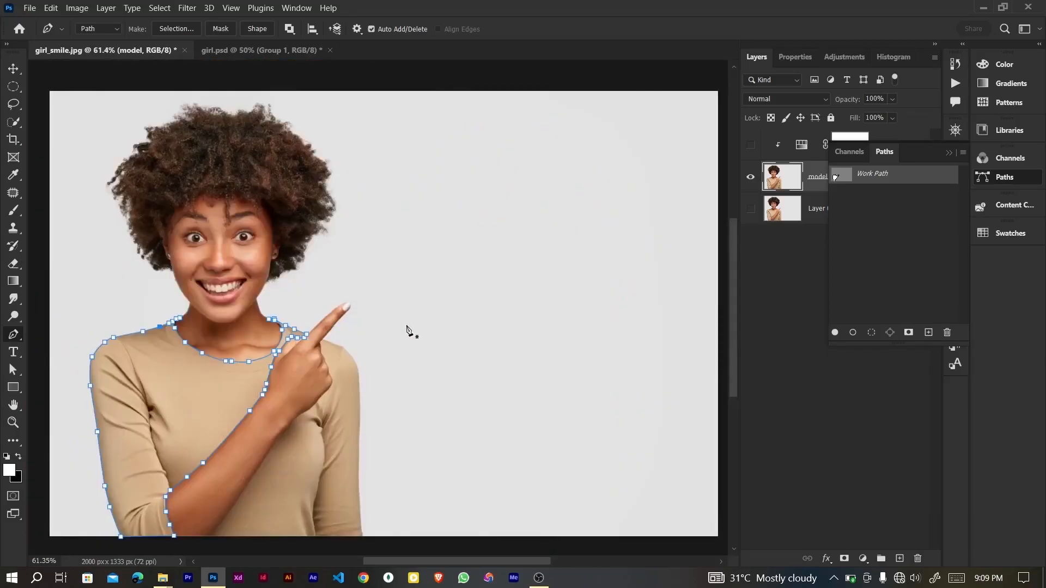
{"action": "scroll", "coordinate": [409, 331], "scroll_direction": "down", "scroll_amount": 3}
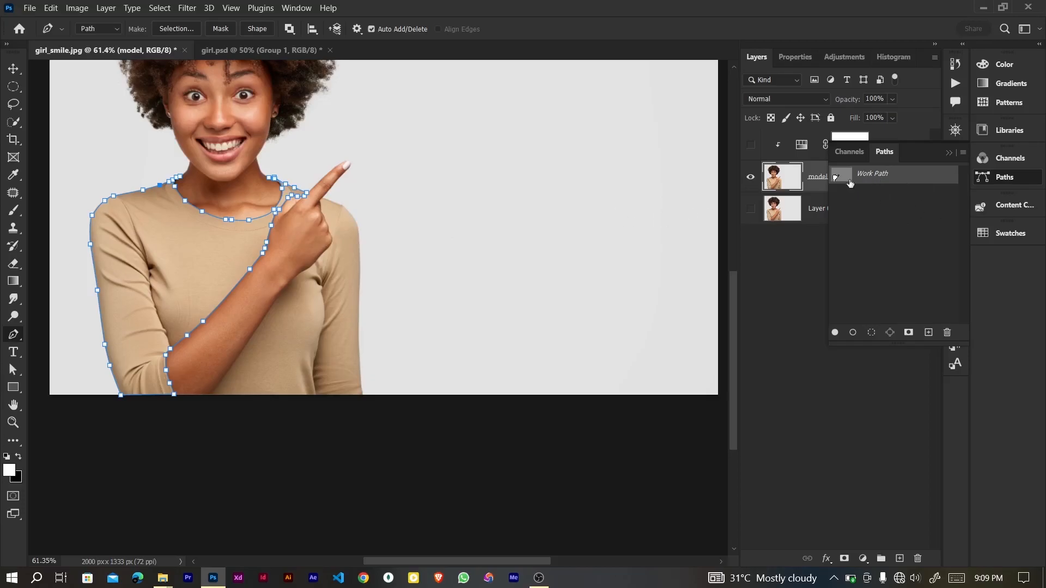
{"action": "left_click", "coordinate": [899, 285]}
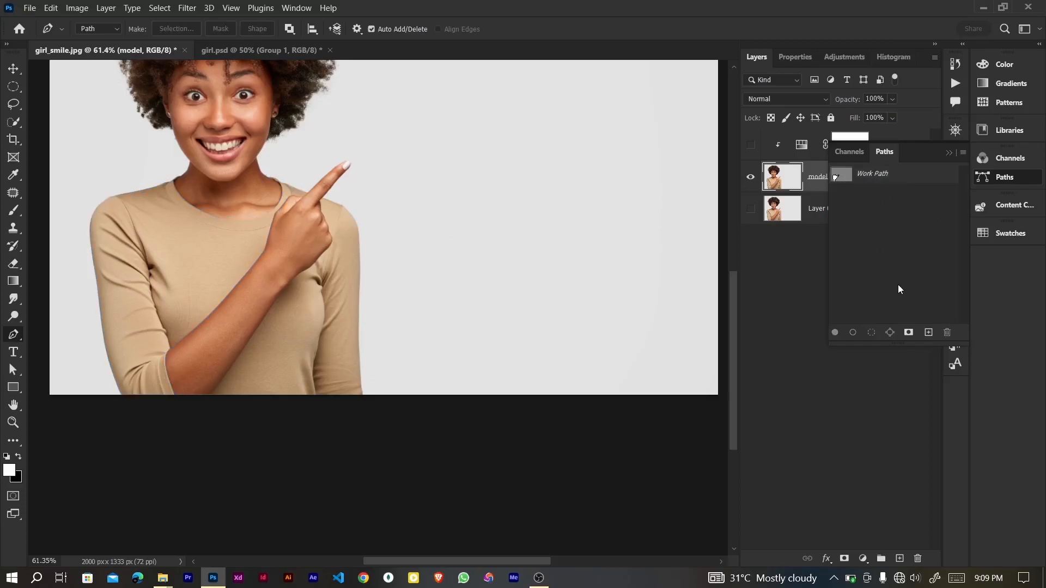
{"action": "left_click", "coordinate": [387, 224]}
{"action": "left_click_drag", "start_coordinate": [408, 299], "coordinate": [685, 373]}
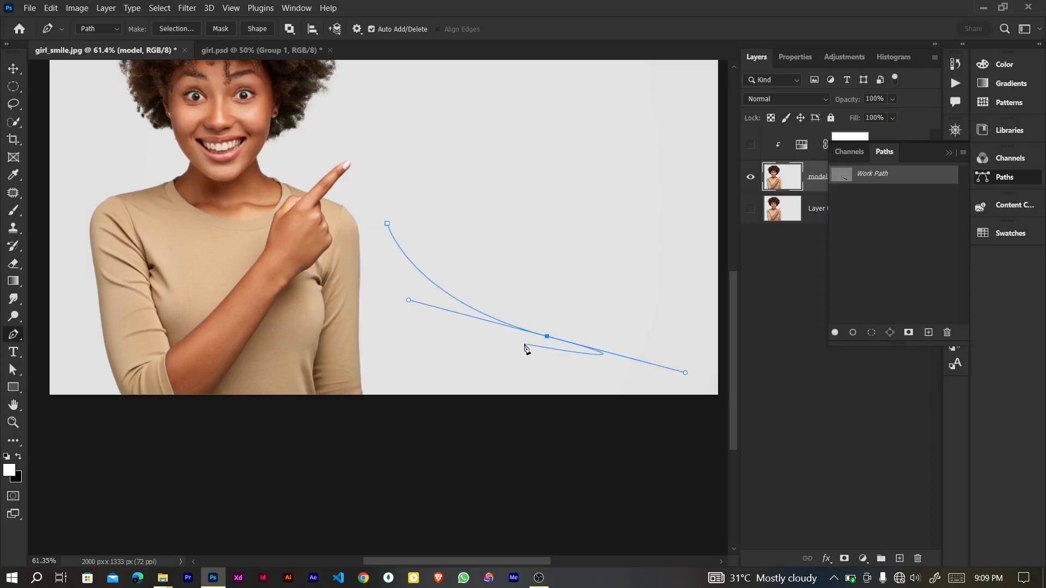
{"action": "key", "text": "ctrl+z"}
{"action": "key", "text": "ctrl+z"}
{"action": "key", "text": "ctrl+z"}
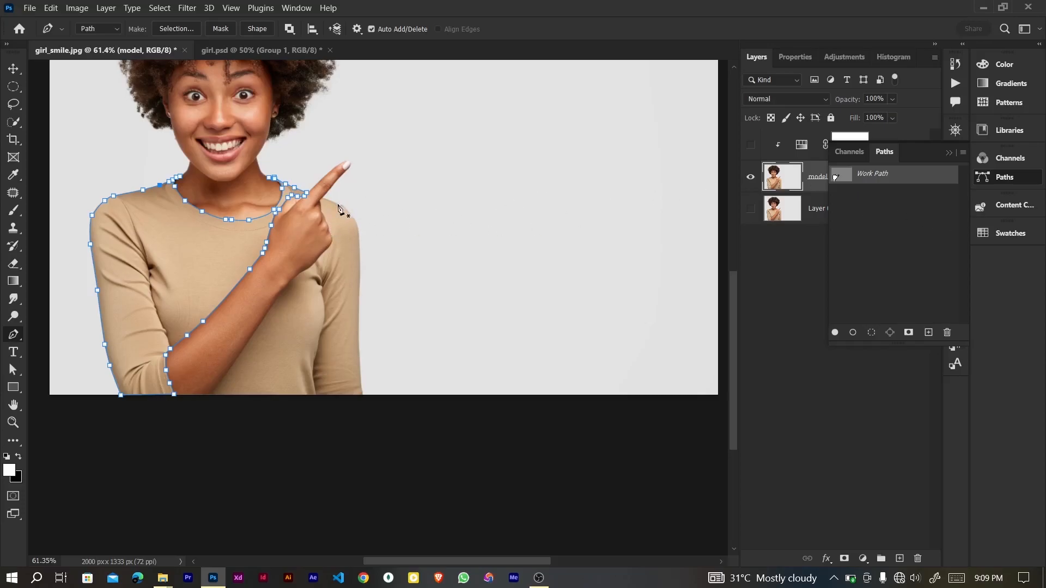
In the same work path, start a second outline beside the pointing finger and curve it over the other shoulder
{"action": "key", "text": "ctrl+1"}
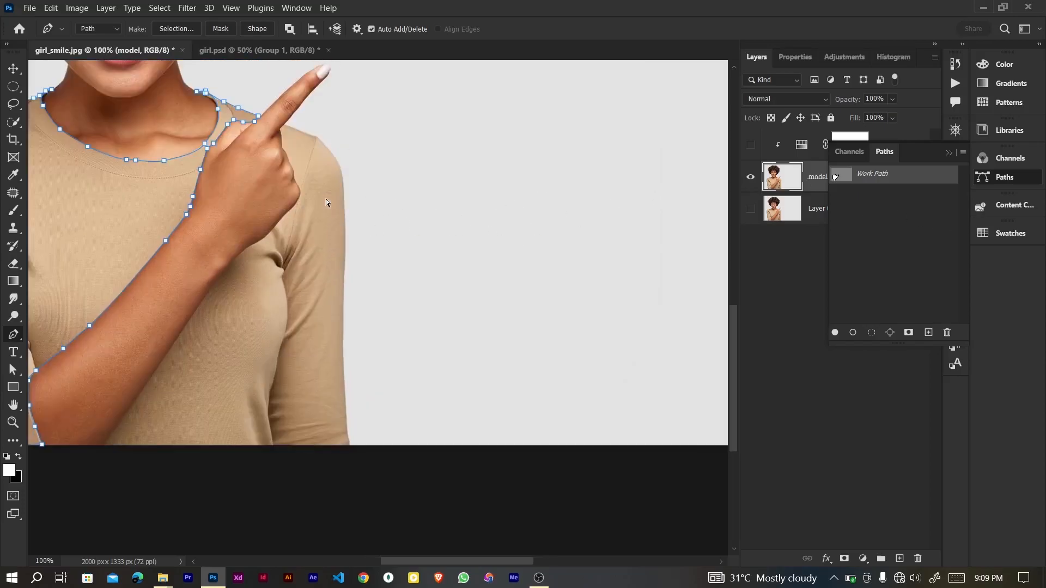
{"action": "key", "text": "ctrl+plus"}
{"action": "scroll", "coordinate": [325, 198], "scroll_direction": "up", "scroll_amount": 6}
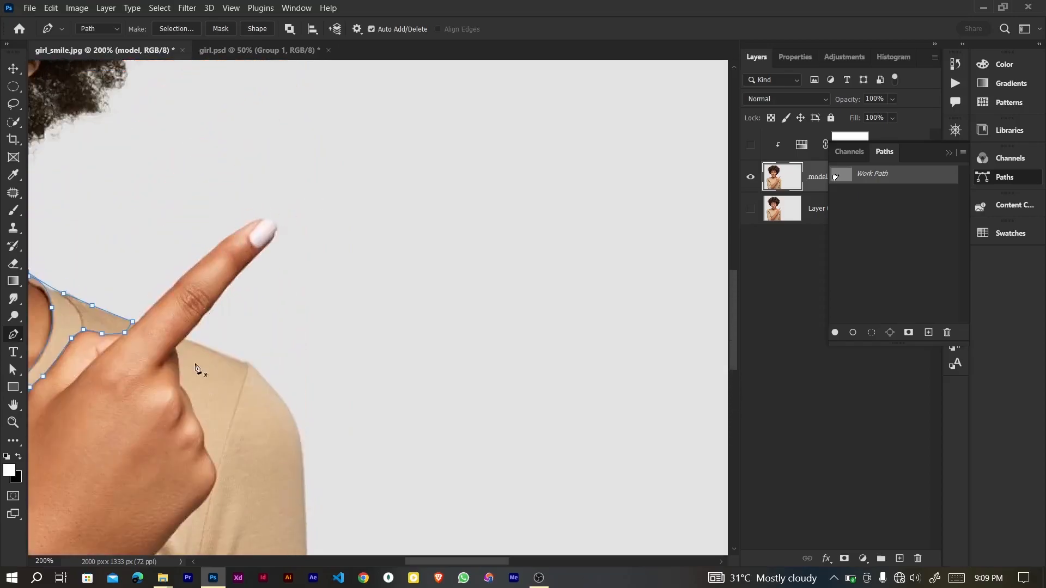
{"action": "left_click", "coordinate": [186, 339]}
{"action": "left_click", "coordinate": [243, 359]}
{"action": "left_click_drag", "start_coordinate": [278, 391], "coordinate": [285, 405]}
{"action": "scroll", "coordinate": [286, 406], "scroll_direction": "down", "scroll_amount": 5}
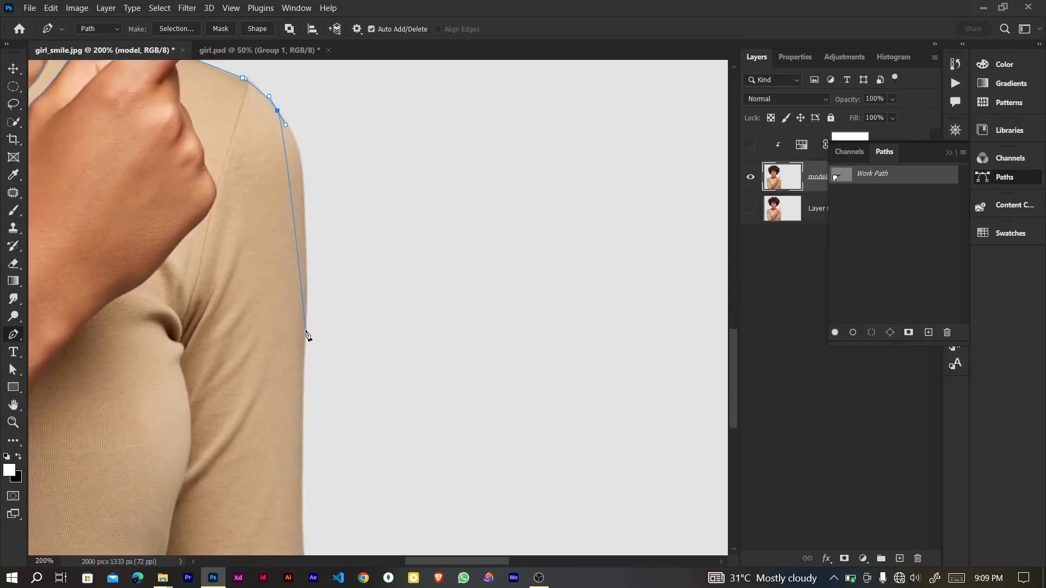
{"action": "left_click_drag", "start_coordinate": [301, 159], "coordinate": [302, 176]}
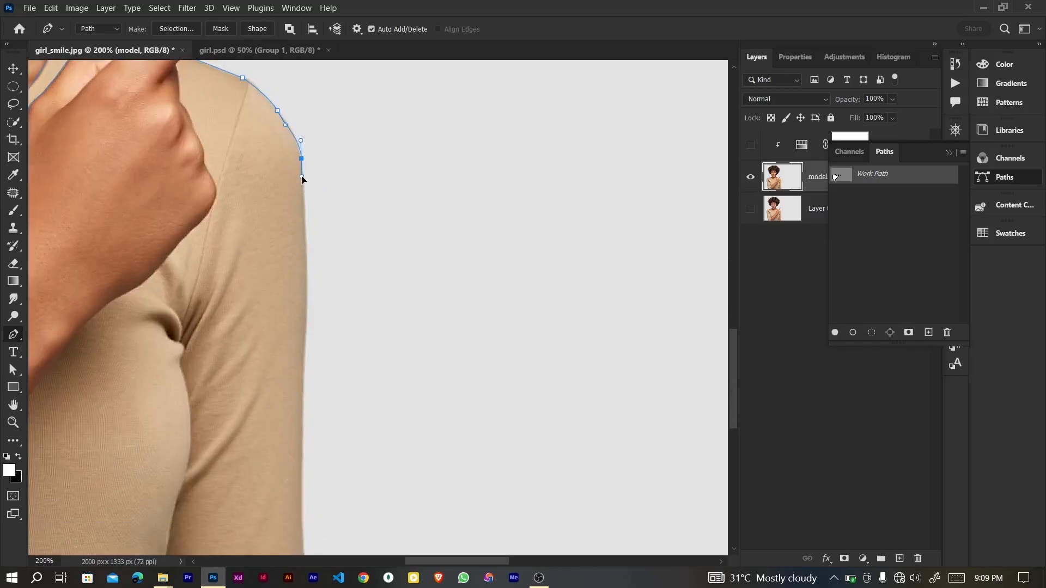
Trace the outer edge of the straight sleeve down to the image's bottom edge
{"action": "left_click", "coordinate": [309, 299]}
{"action": "scroll", "coordinate": [308, 299], "scroll_direction": "down", "scroll_amount": 2}
{"action": "left_click", "coordinate": [302, 286]}
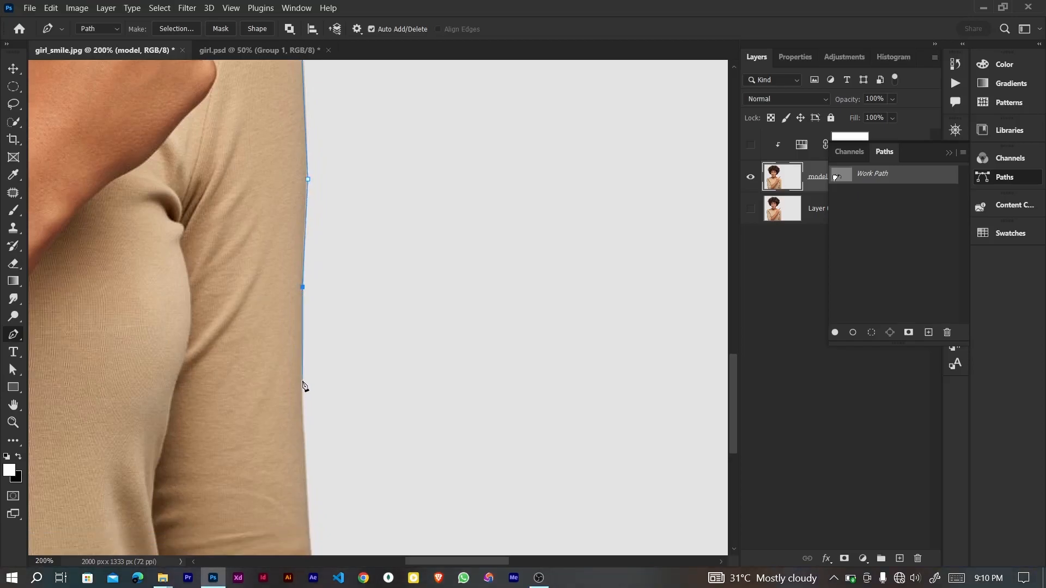
{"action": "scroll", "coordinate": [303, 384], "scroll_direction": "down", "scroll_amount": 1}
{"action": "left_click", "coordinate": [308, 382]}
{"action": "left_click", "coordinate": [312, 421]}
{"action": "left_click", "coordinate": [315, 436]}
Run the path along the image's bottom edge to the forearm and up the forearm's lower edge to the wrist
{"action": "scroll", "coordinate": [126, 437], "scroll_direction": "left", "scroll_amount": 5}
{"action": "left_click", "coordinate": [92, 438]}
{"action": "left_click", "coordinate": [192, 303]}
{"action": "left_click", "coordinate": [299, 144]}
{"action": "scroll", "coordinate": [299, 143], "scroll_direction": "up", "scroll_amount": 2}
{"action": "left_click", "coordinate": [335, 211]}
{"action": "left_click", "coordinate": [343, 198]}
Trace the outer edge of the fist and knuckles up to the pointing finger and close the second outline
{"action": "left_click", "coordinate": [374, 166]}
{"action": "left_click_drag", "start_coordinate": [415, 141], "coordinate": [424, 131]}
{"action": "scroll", "coordinate": [436, 132], "scroll_direction": "up", "scroll_amount": 2}
{"action": "left_click", "coordinate": [445, 207]}
{"action": "left_click", "coordinate": [473, 178]}
{"action": "left_click", "coordinate": [490, 153]}
{"action": "left_click", "coordinate": [488, 140]}
{"action": "left_click", "coordinate": [476, 121]}
{"action": "left_click", "coordinate": [477, 106]}
{"action": "scroll", "coordinate": [472, 197], "scroll_direction": "up", "scroll_amount": 2}
{"action": "left_click", "coordinate": [467, 194]}
{"action": "left_click", "coordinate": [453, 168]}
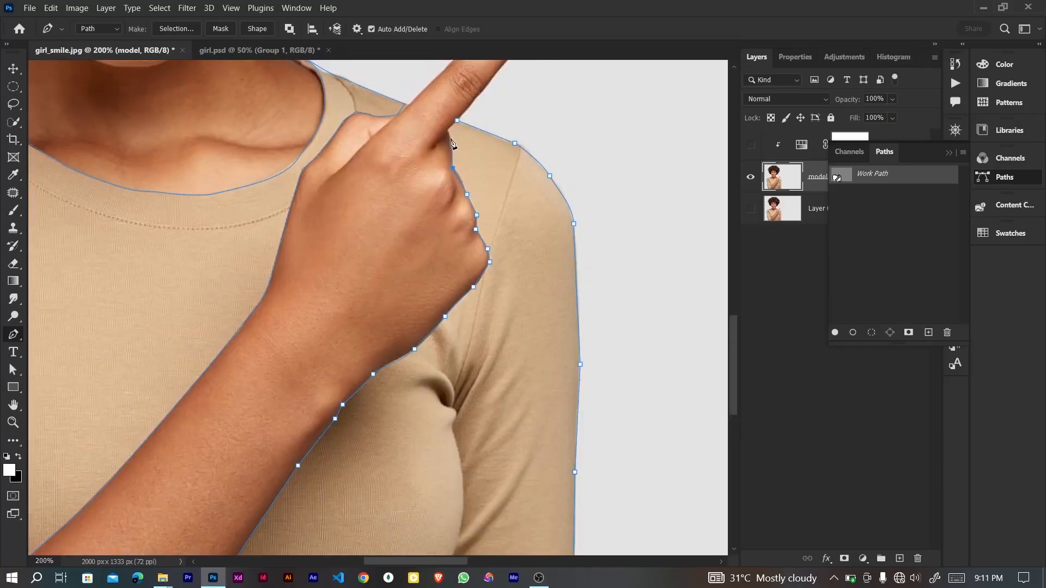
{"action": "key", "text": "ctrl+0"}
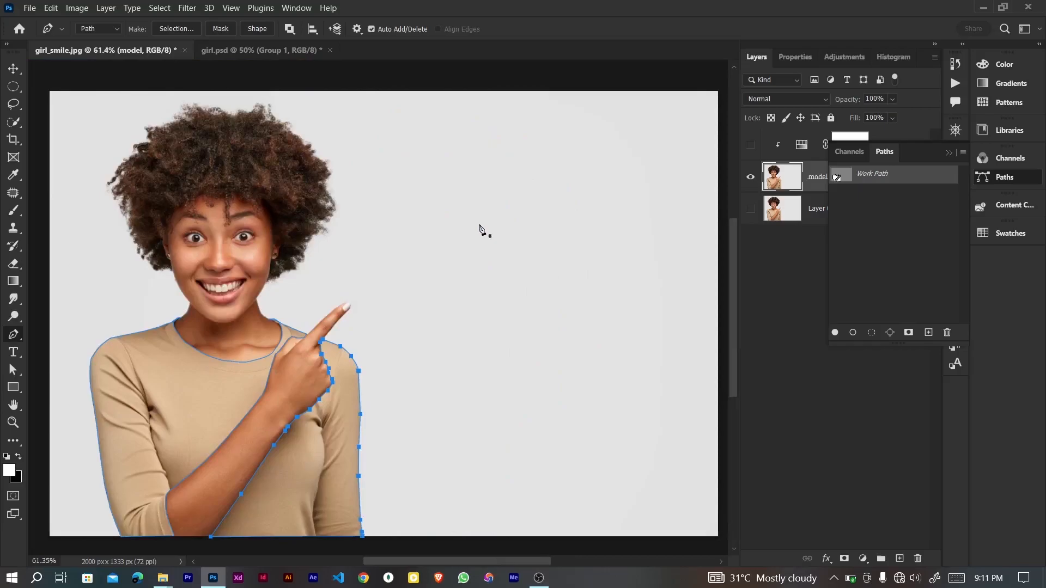
Save the work path under the name "cloth" and reselect it to display its outline around the shirt
{"action": "double_click", "coordinate": [874, 174]}
{"action": "type", "text": "cloth"}
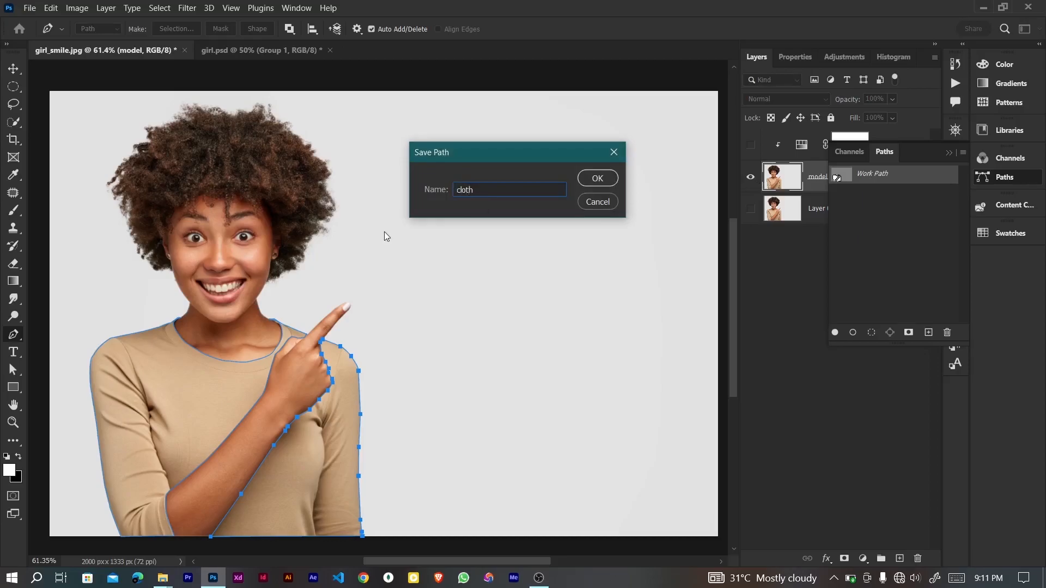
{"action": "left_click", "coordinate": [597, 178]}
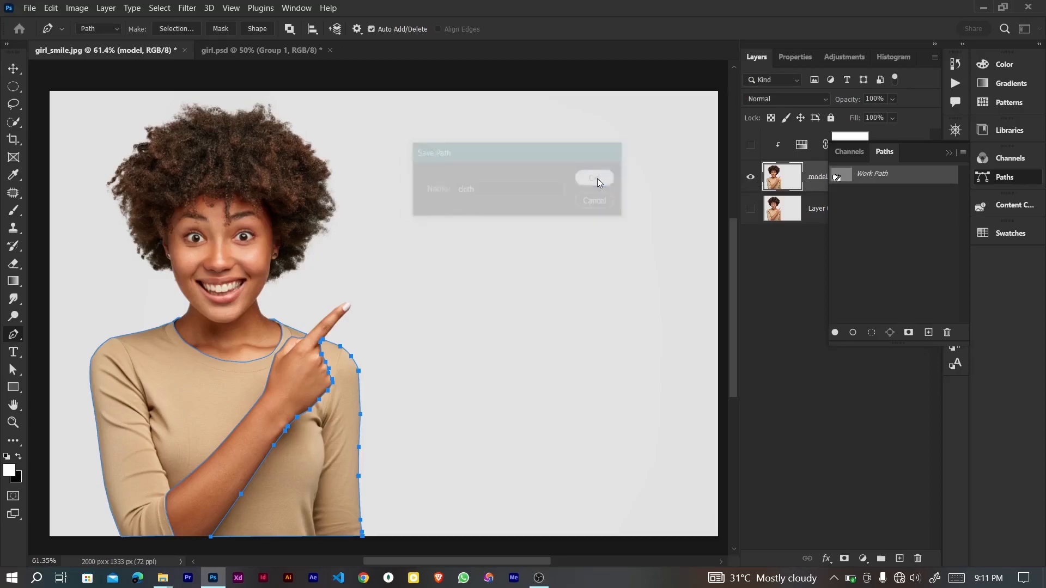
{"action": "left_click", "coordinate": [910, 292]}
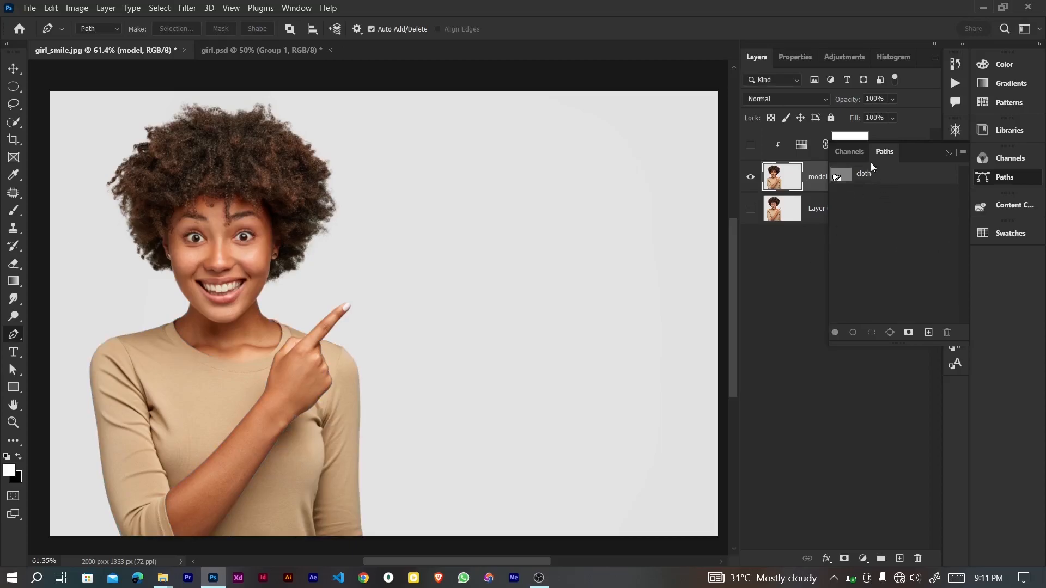
{"action": "left_click", "coordinate": [874, 177]}
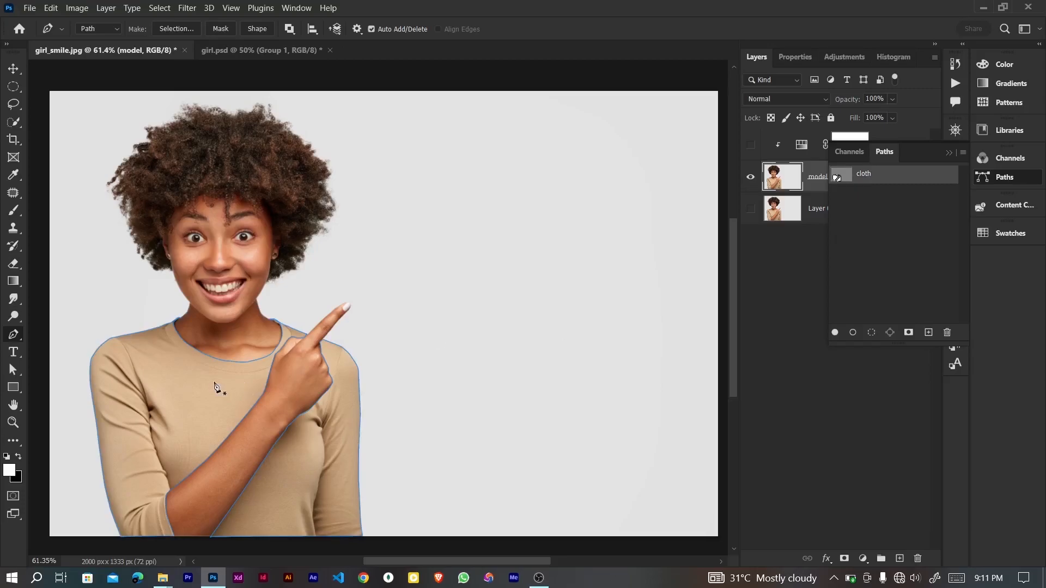
{"action": "scroll", "coordinate": [217, 387], "scroll_direction": "down", "scroll_amount": 2}
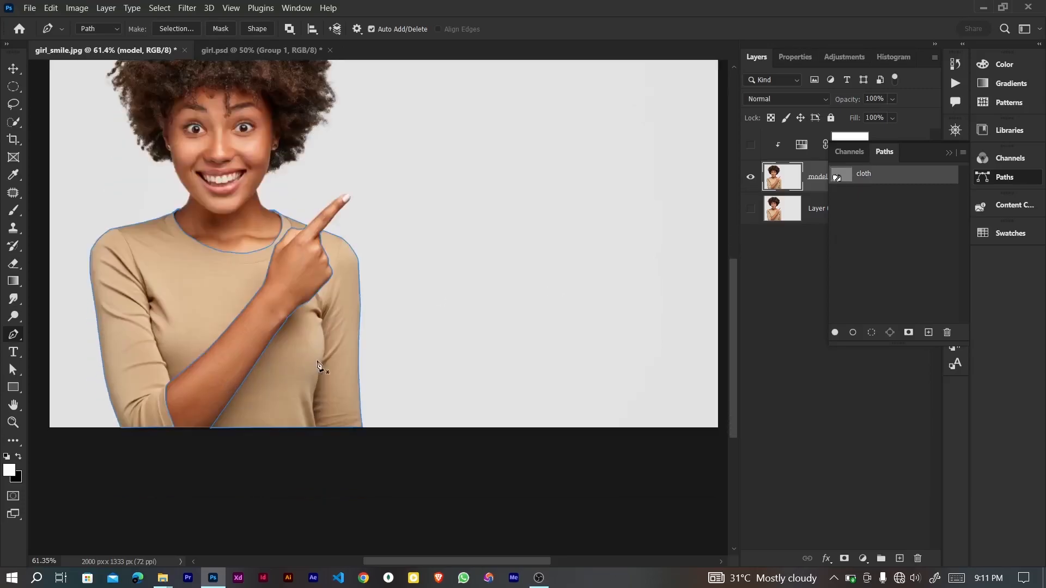
Convert the cloth path into a new selection and copy the selected shirt from the model layer onto its own layer
{"action": "right_click", "coordinate": [342, 295]}
{"action": "left_click", "coordinate": [413, 322]}
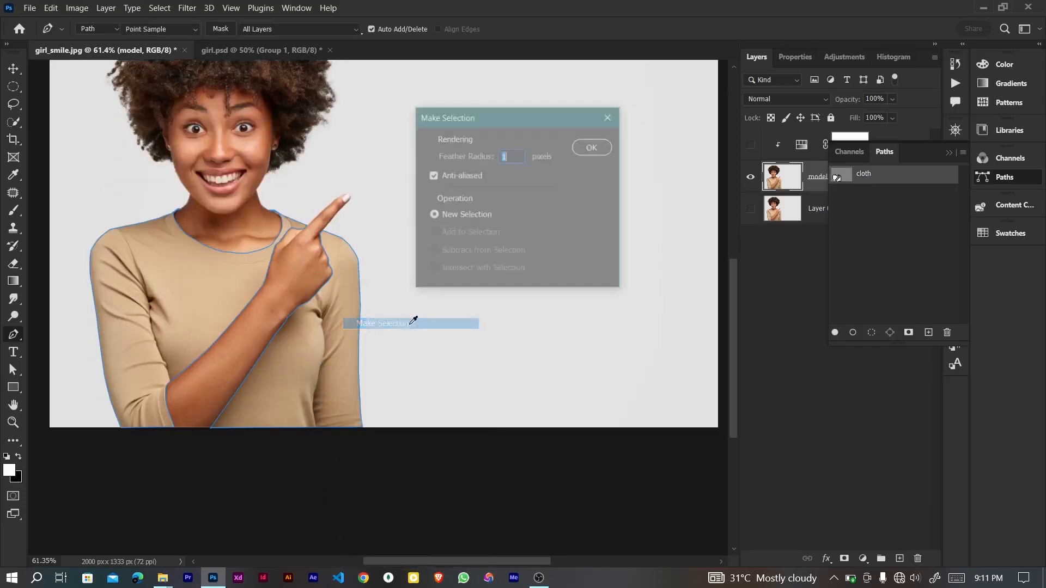
{"action": "left_click", "coordinate": [594, 146]}
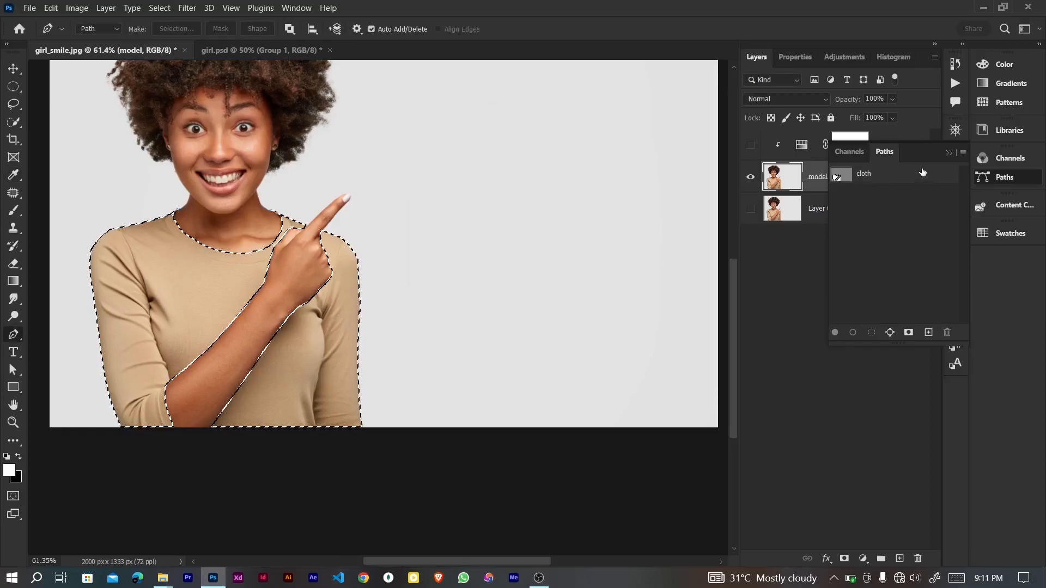
{"action": "left_click", "coordinate": [948, 153]}
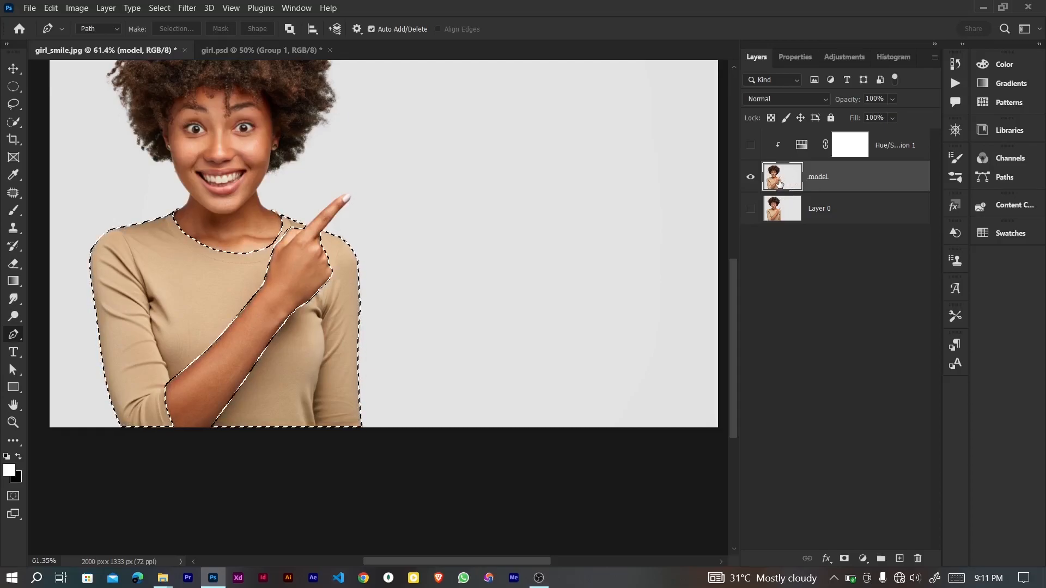
{"action": "key", "text": "ctrl+j"}
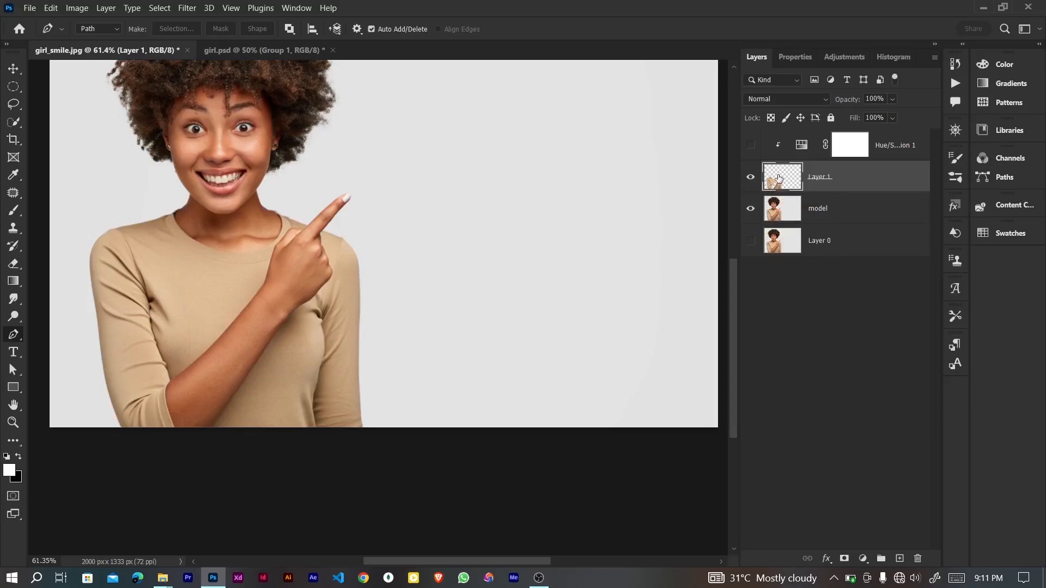
Toggle the visibility of the model layer to inspect the isolated shirt on its own
{"action": "left_click", "coordinate": [751, 210]}
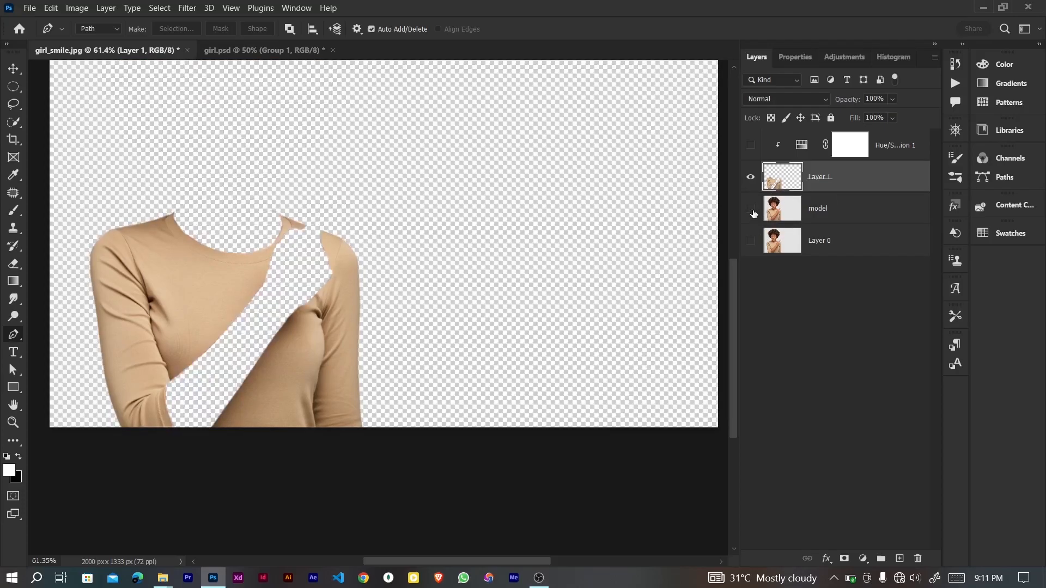
{"action": "left_click", "coordinate": [751, 210]}
{"action": "left_click", "coordinate": [752, 209]}
{"action": "left_click", "coordinate": [751, 209]}
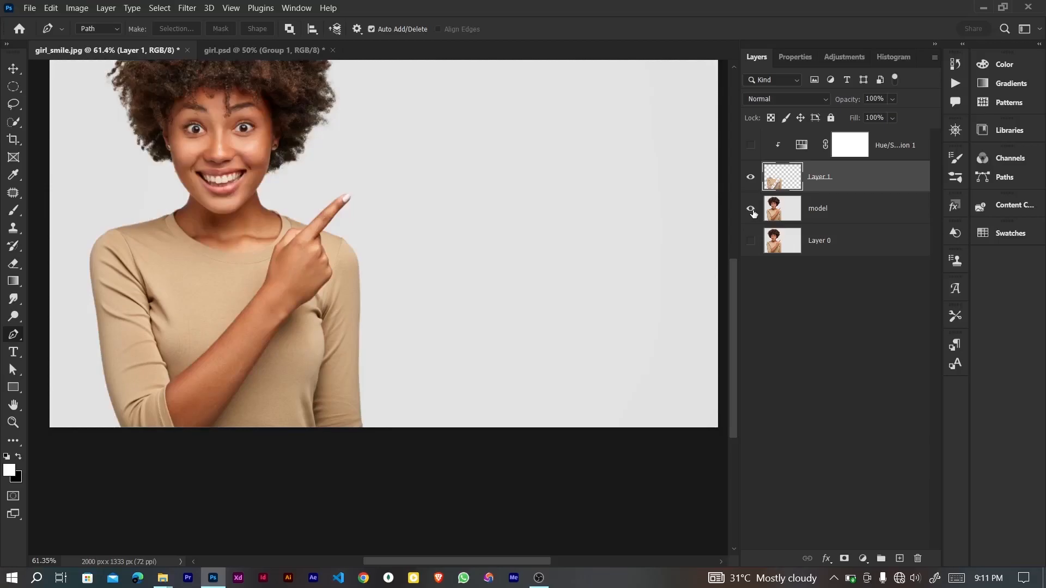
Show the Hue/Saturation adjustment layer and set its saturation to +30 and lightness to -19
{"action": "left_click", "coordinate": [751, 146]}
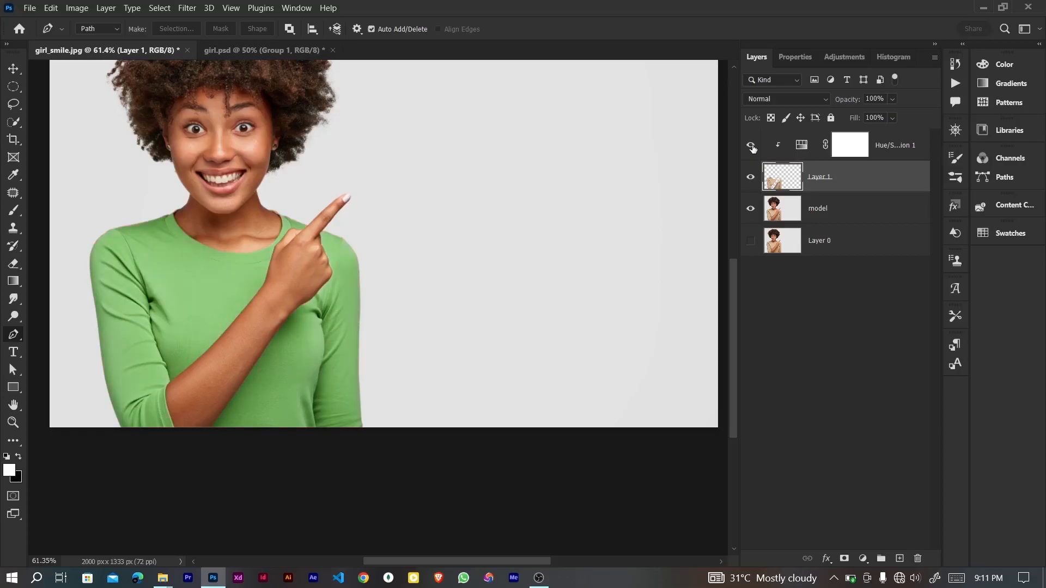
{"action": "key", "text": "ctrl+minus"}
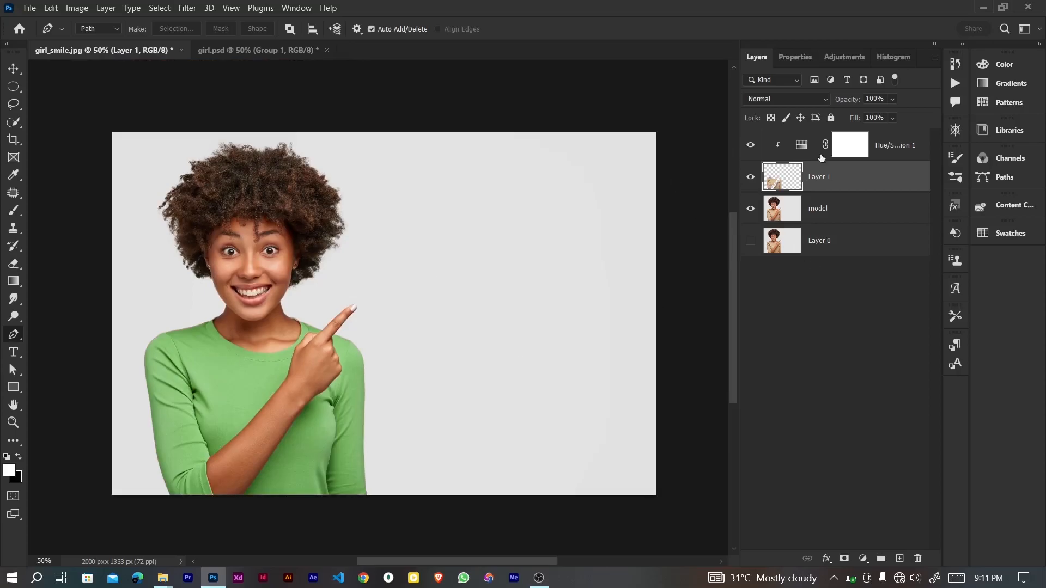
{"action": "left_click", "coordinate": [803, 144]}
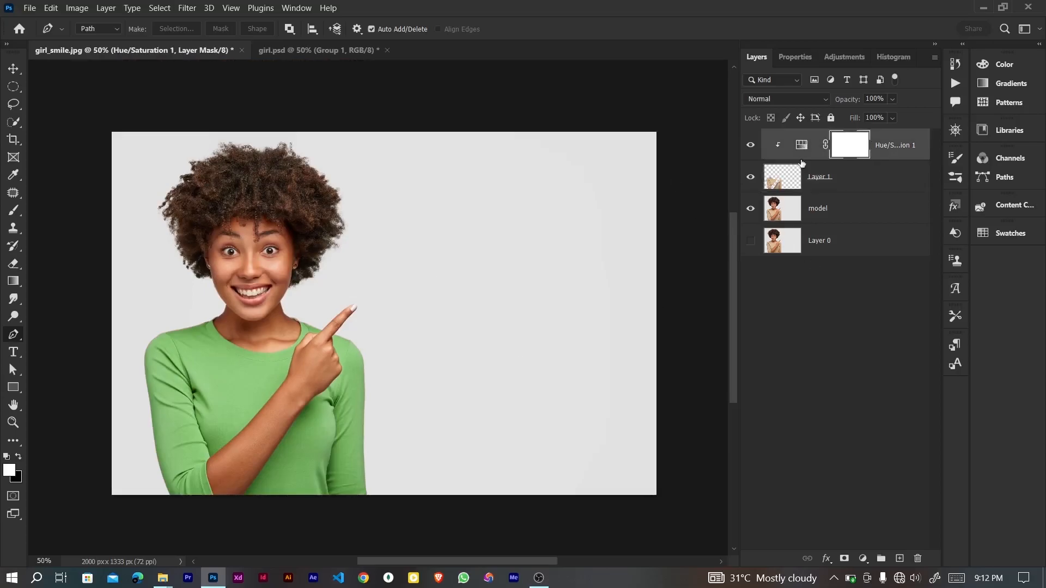
{"action": "left_click", "coordinate": [810, 143]}
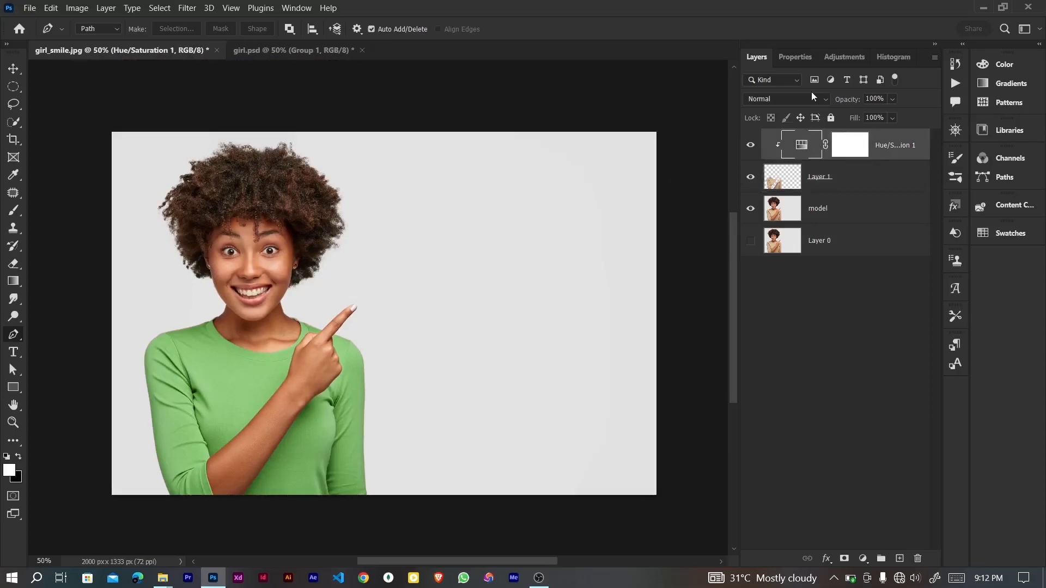
{"action": "left_click", "coordinate": [803, 57]}
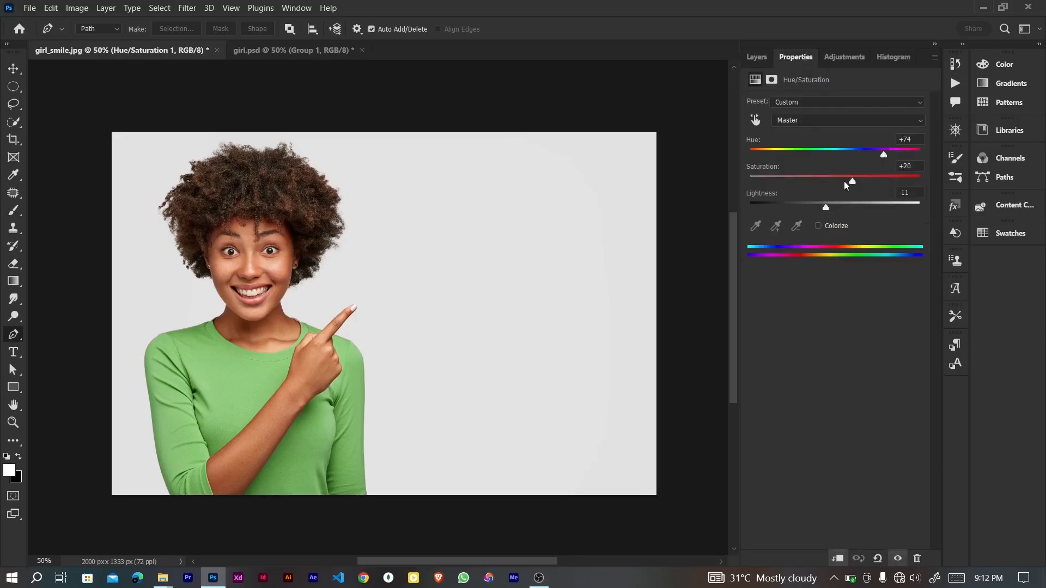
{"action": "left_click_drag", "start_coordinate": [853, 181], "coordinate": [820, 210]}
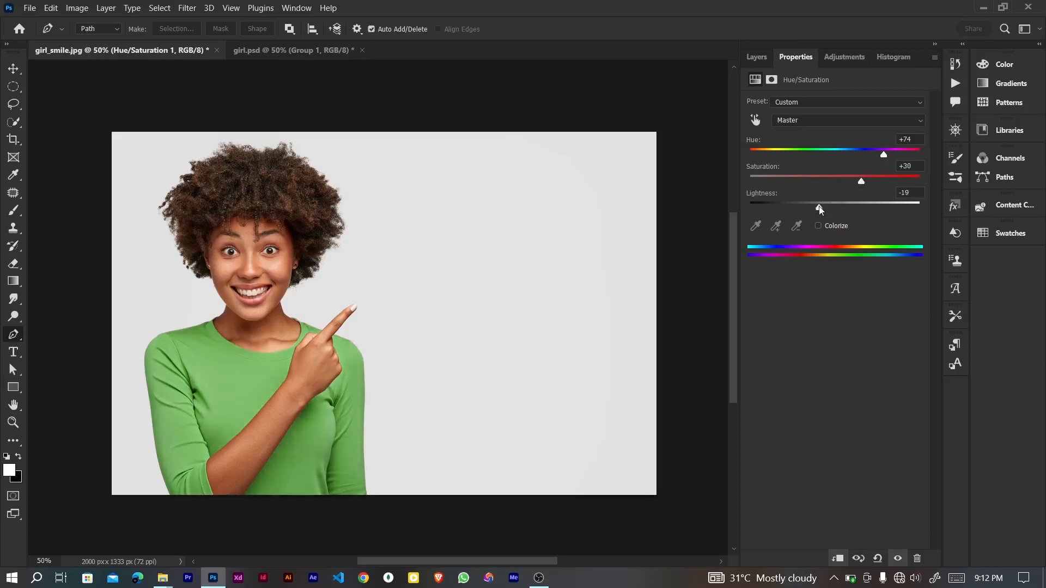
Add a Curves adjustment above Hue/Saturation, moving the midpoint to input 134, output 121 and the black point to input 8
{"action": "left_click", "coordinate": [756, 56]}
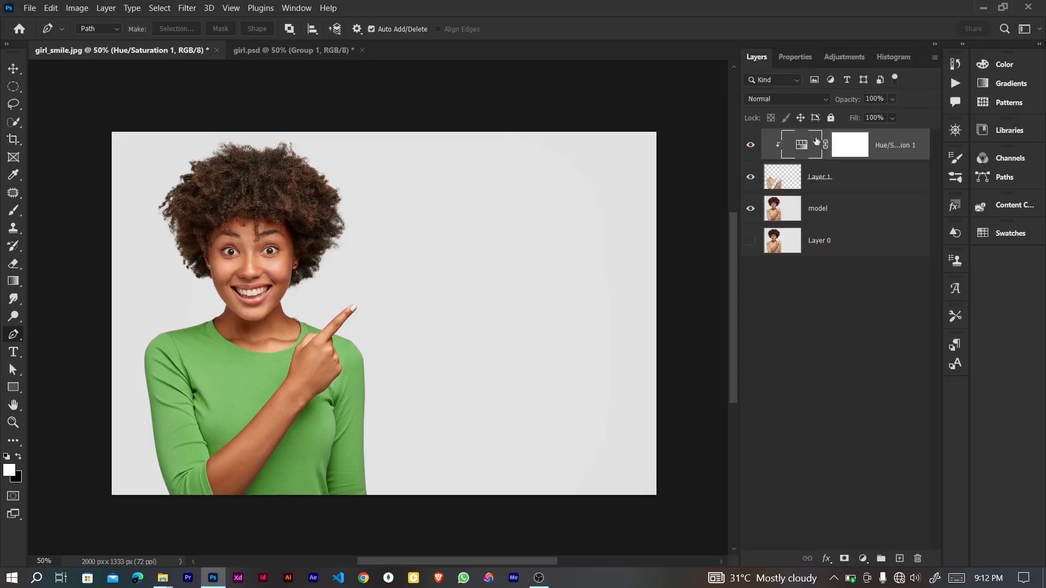
{"action": "left_click", "coordinate": [846, 54]}
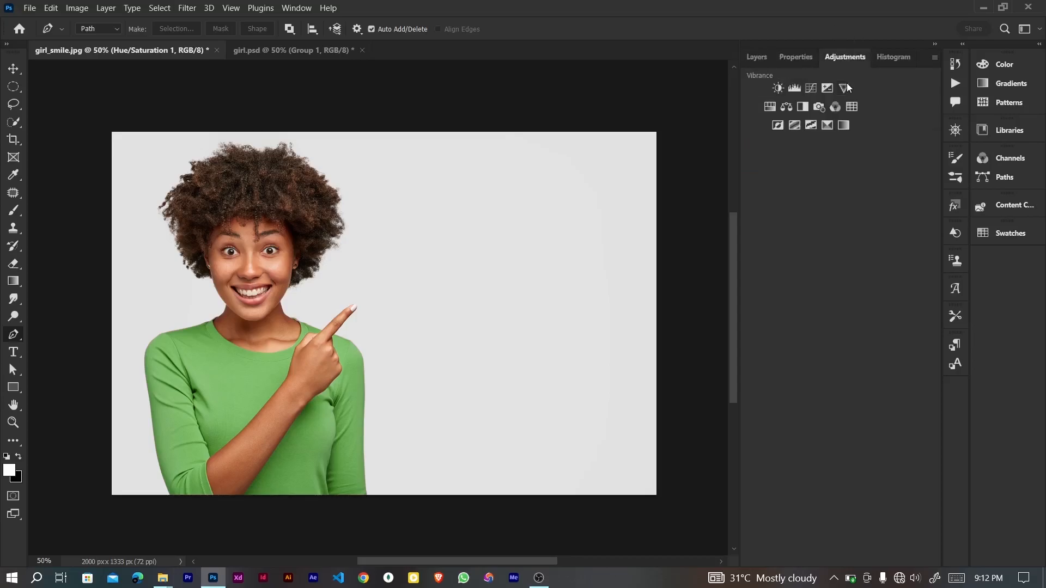
{"action": "left_click", "coordinate": [810, 88]}
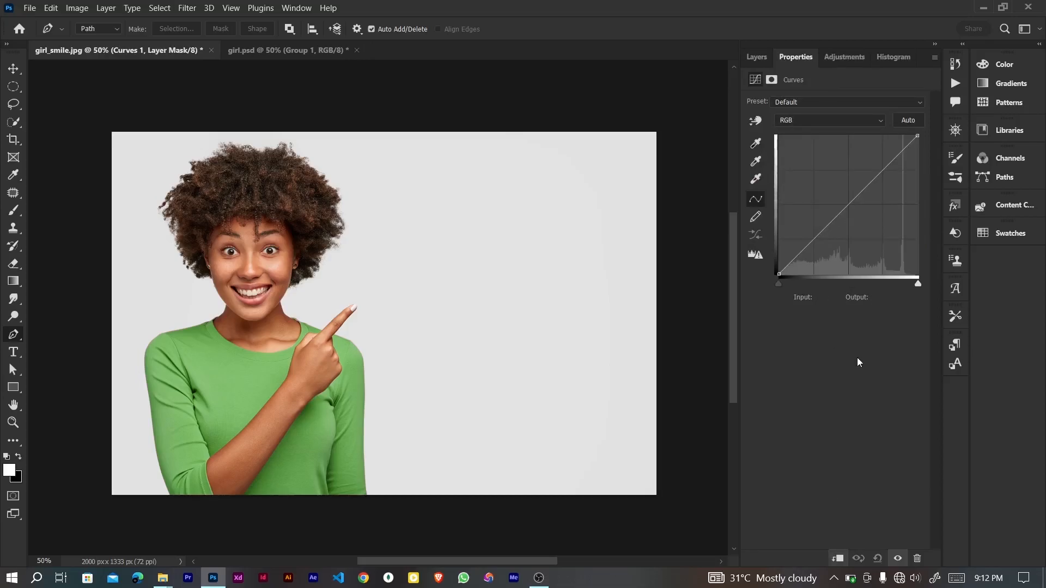
{"action": "left_click_drag", "start_coordinate": [850, 205], "coordinate": [853, 208]}
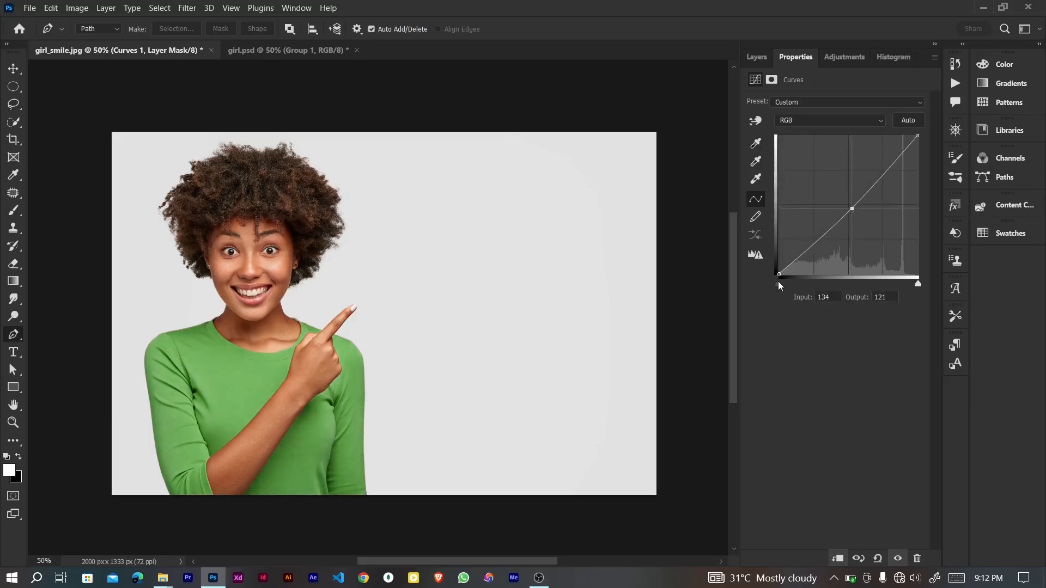
{"action": "left_click_drag", "start_coordinate": [779, 274], "coordinate": [783, 275]}
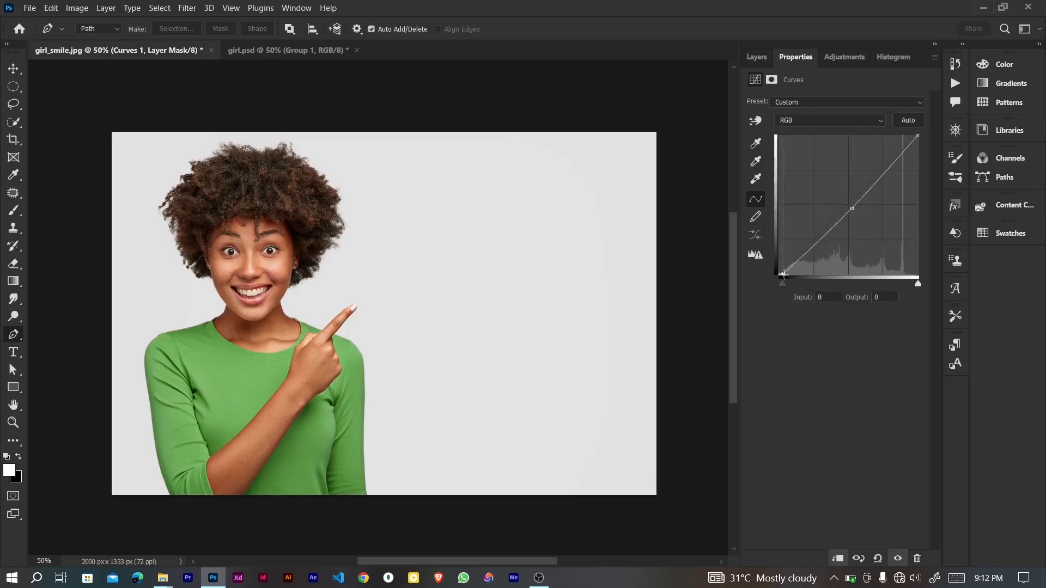
Set the saturation of the shirt's Hue/Saturation adjustment to +43
{"action": "left_click", "coordinate": [755, 60]}
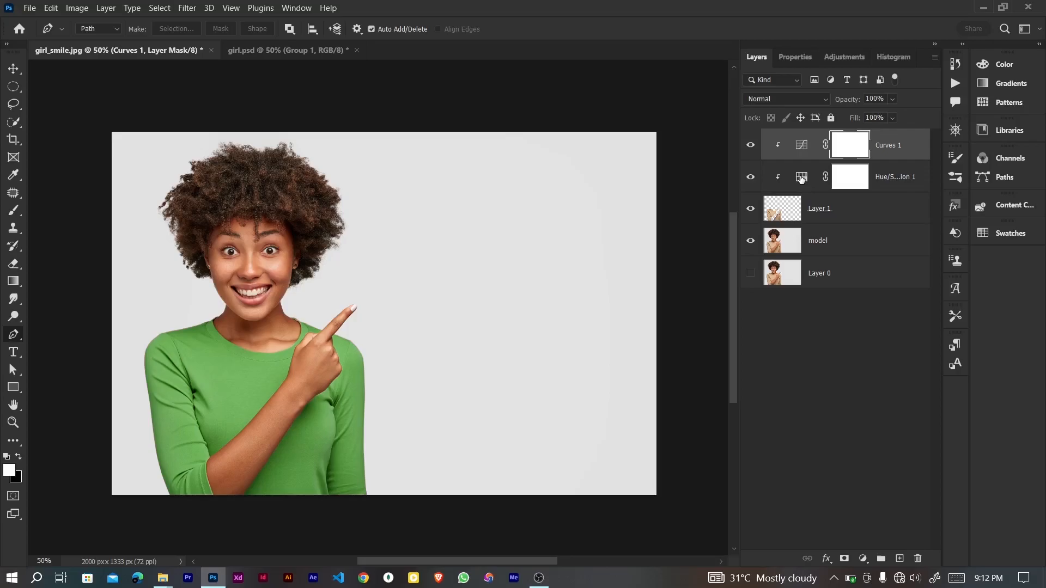
{"action": "left_click", "coordinate": [801, 179]}
{"action": "left_click", "coordinate": [793, 58]}
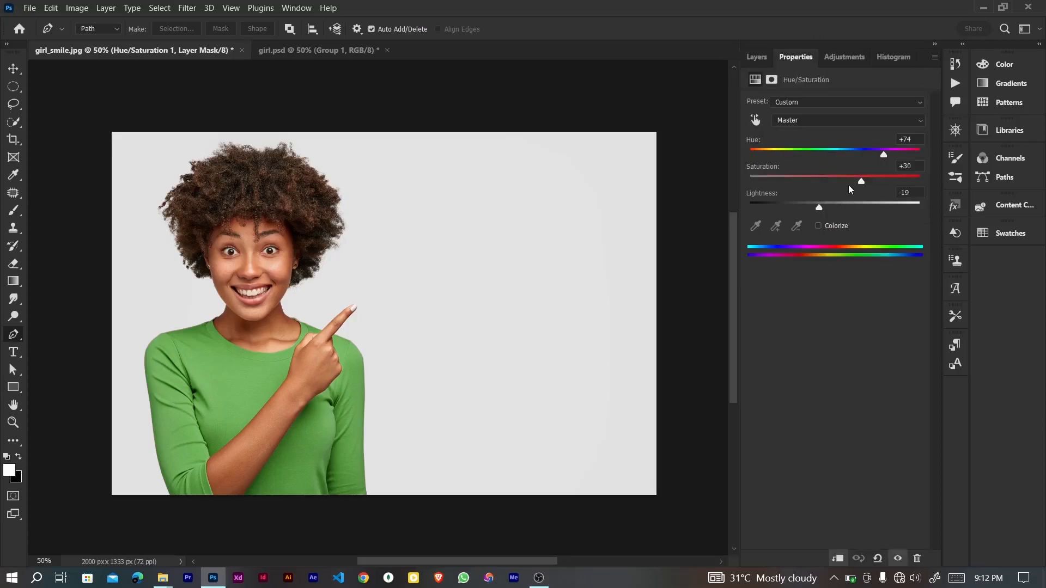
{"action": "left_click_drag", "start_coordinate": [866, 179], "coordinate": [871, 180]}
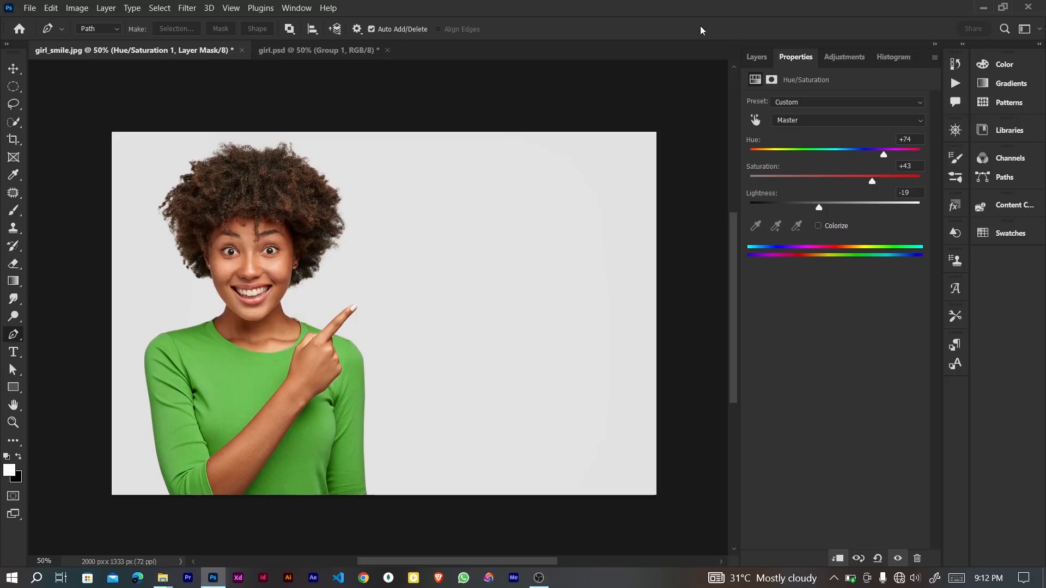
Group all layers from Curves 1 down to the model layer and name the group "Edited"
{"action": "left_click", "coordinate": [757, 57]}
{"action": "left_click", "coordinate": [801, 147]}
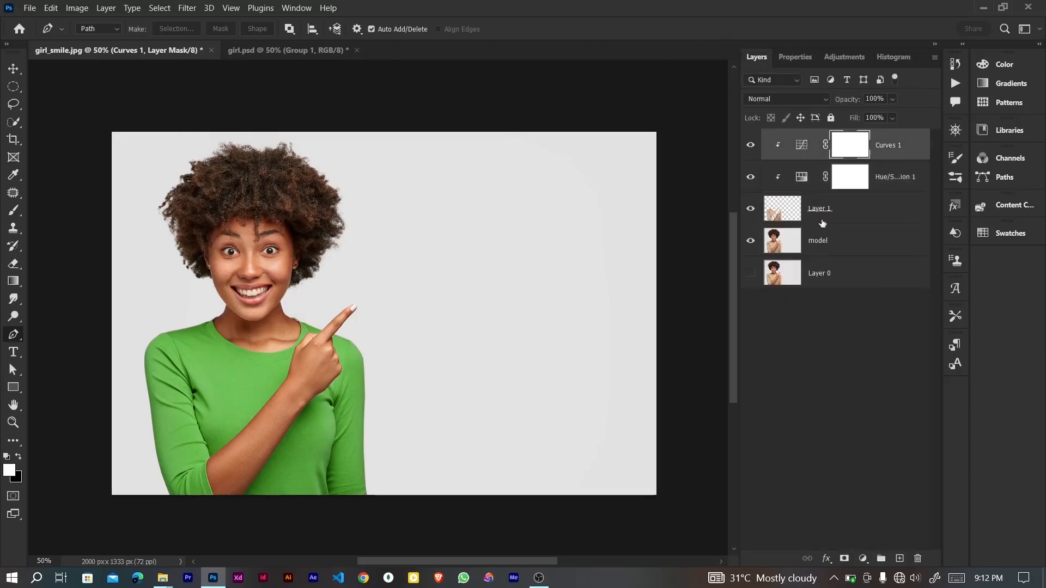
{"action": "left_click", "coordinate": [855, 236], "text": "shift"}
{"action": "key", "text": "ctrl+g"}
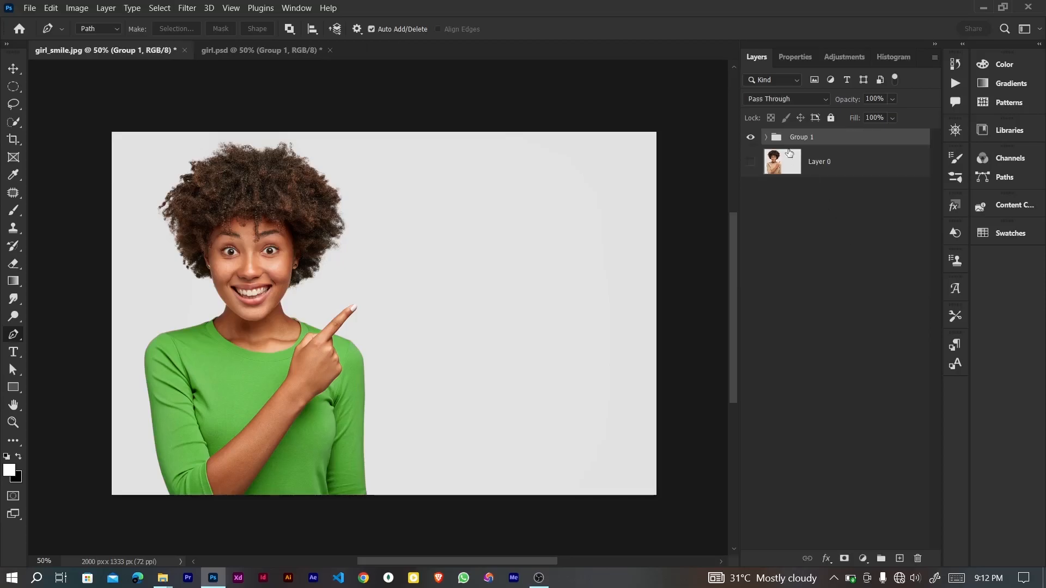
{"action": "double_click", "coordinate": [796, 137]}
{"action": "type", "text": "Edited"}
{"action": "key", "text": "Return"}
Show the original Layer 0 and toggle the Edited group's visibility to compare the shirt before and after
{"action": "left_click", "coordinate": [750, 161]}
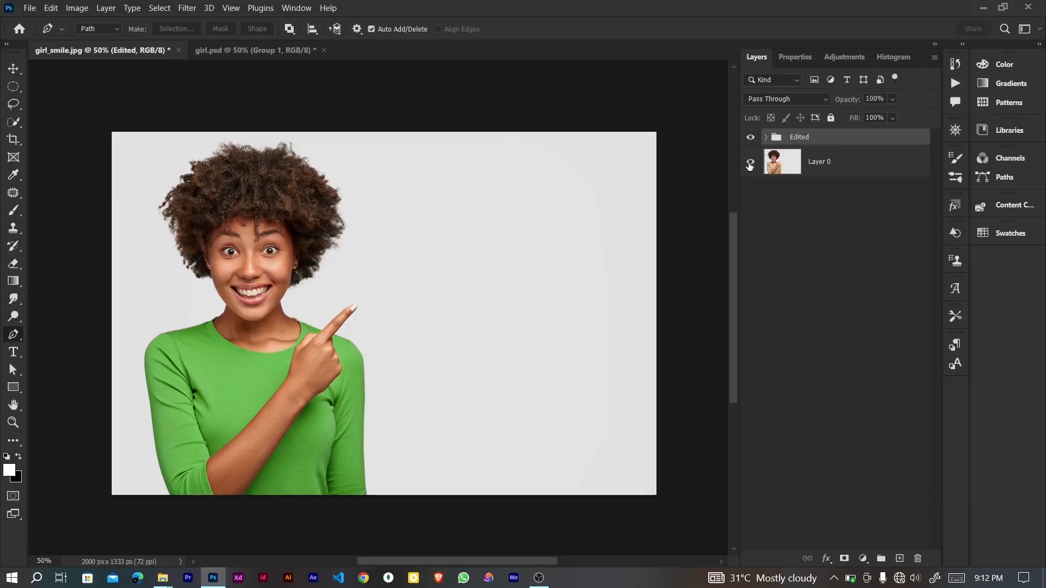
{"action": "left_click", "coordinate": [751, 138]}
{"action": "left_click", "coordinate": [751, 138]}
{"action": "left_click", "coordinate": [751, 138]}
{"action": "left_click", "coordinate": [751, 138]}
Switch to the Move tool and deselect the Edited group
{"action": "left_click", "coordinate": [13, 69]}
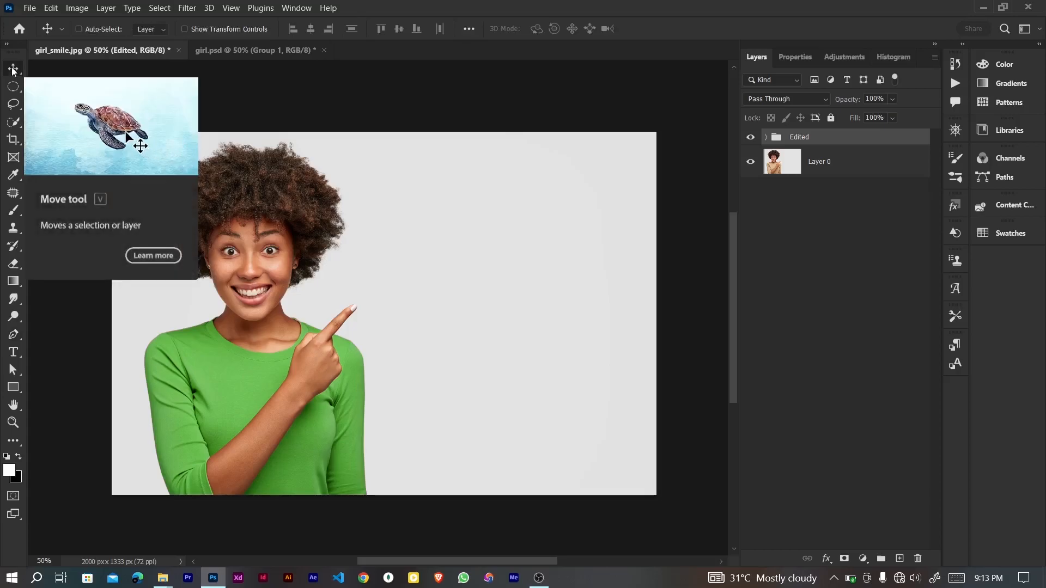
{"action": "left_click", "coordinate": [842, 288]}
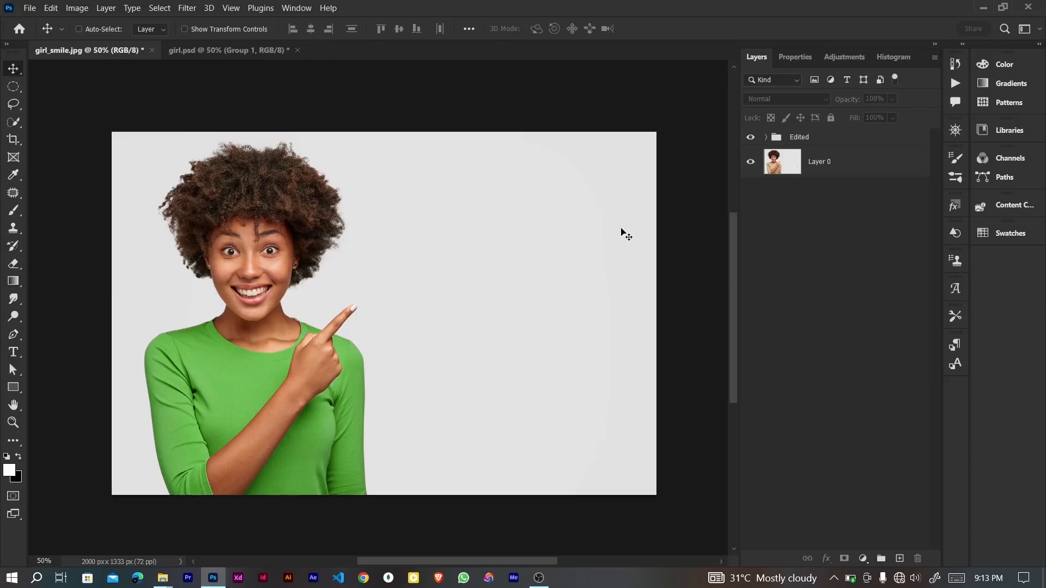